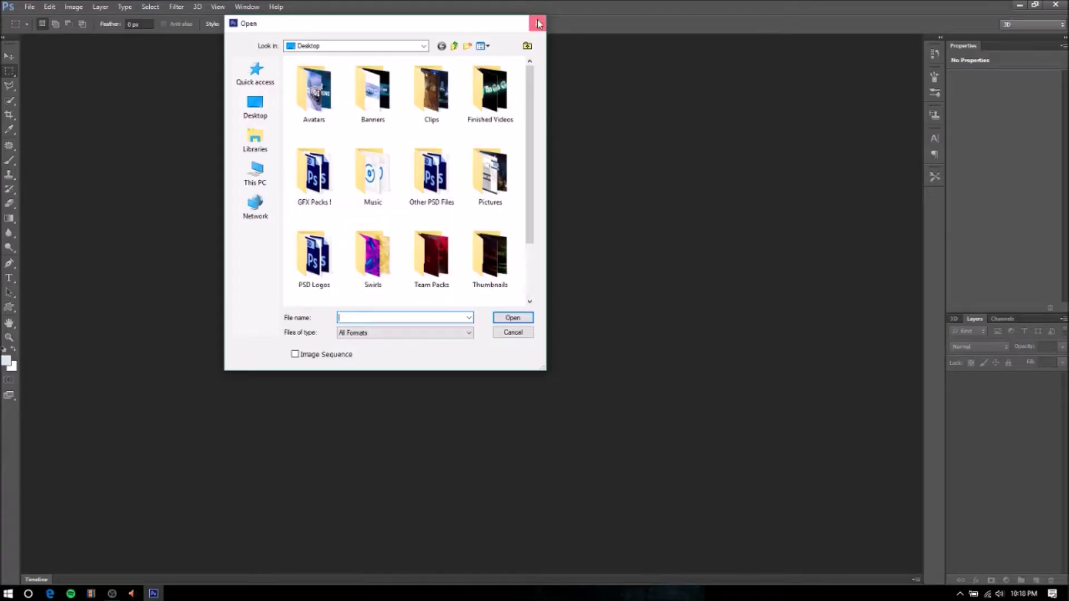
# - Scroll through the Desktop folders in the Open dialog
pyautogui.scroll(-2, 453, 150)
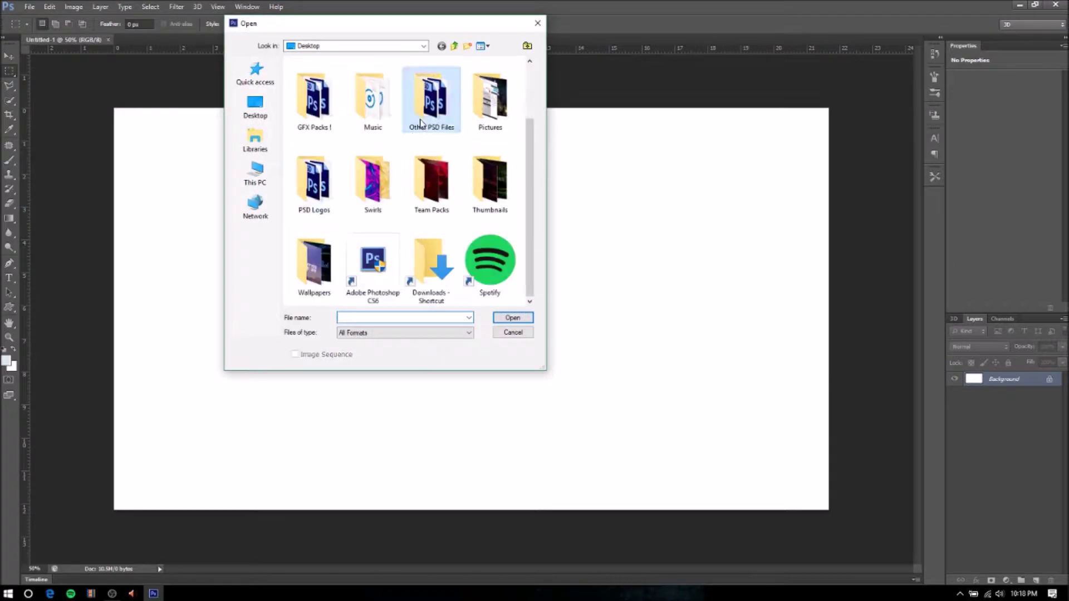
# - Open YT Banner Template.psd and unlock its Background as Layer 0
pyautogui.doubleClick(432, 97)
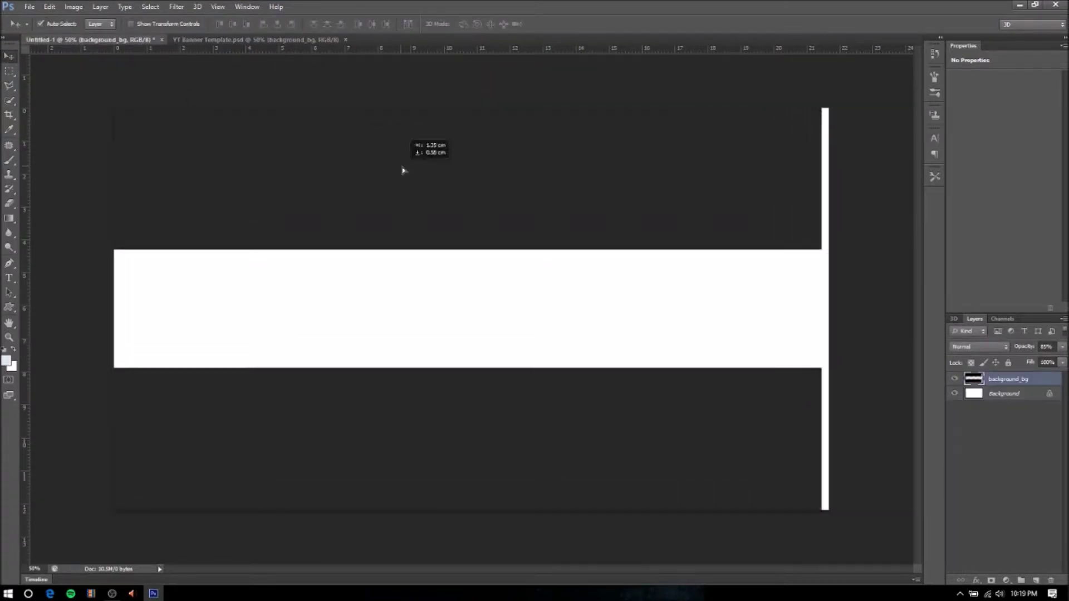
pyautogui.doubleClick(997, 393)
pyautogui.click(470, 131)
pyautogui.doubleClick(1024, 394)
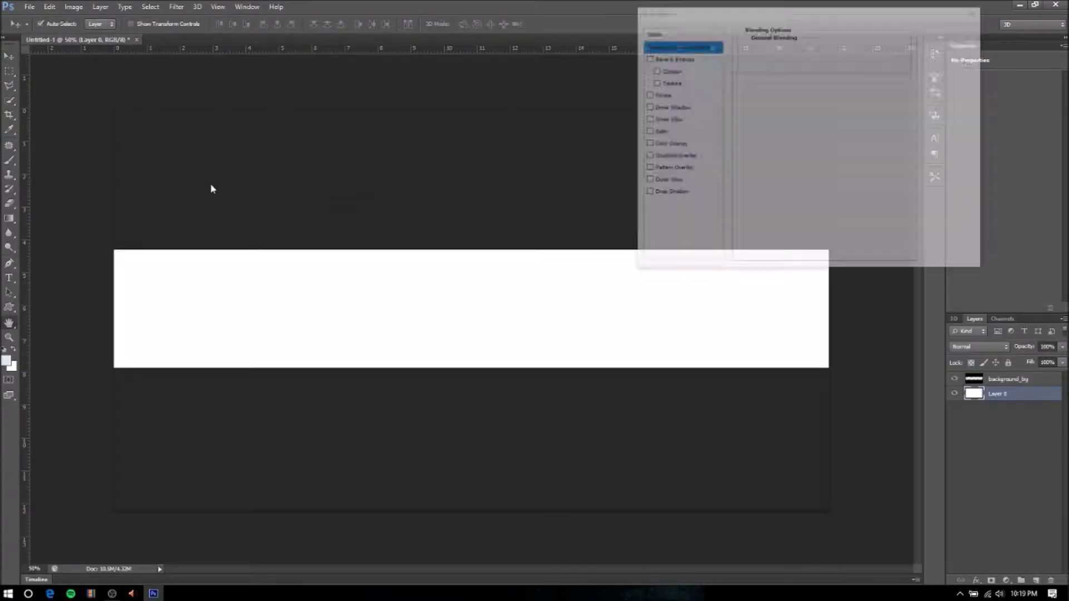
pyautogui.click(646, 144)
pyautogui.click(863, 48)
pyautogui.click(780, 281)
pyautogui.click(963, 138)
pyautogui.click(647, 144)
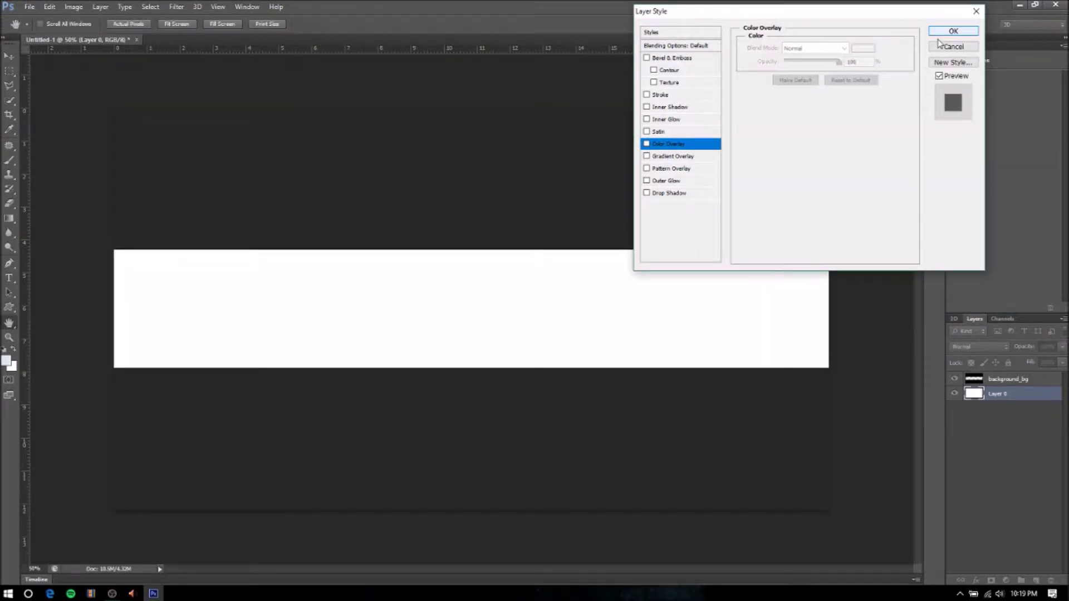
# - Open the 10k Graphics Pack without updating text and show the Liquify swirl layer
pyautogui.press('Return')
pyautogui.hotkey('ctrl', 'o')
pyautogui.doubleClick(335, 200)
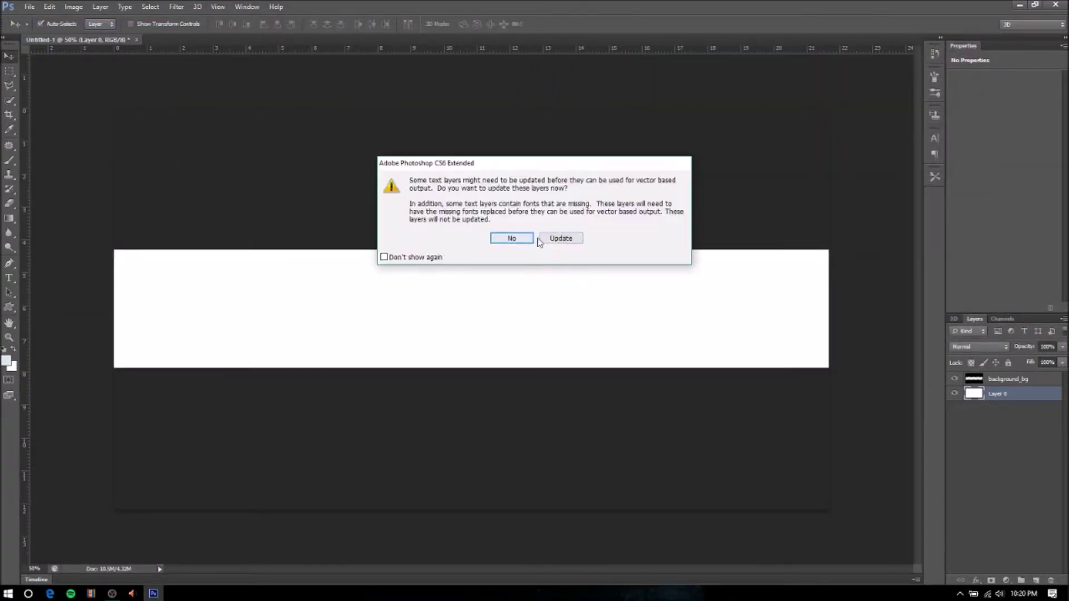
pyautogui.click(507, 236)
pyautogui.click(977, 412)
pyautogui.click(955, 455)
pyautogui.click(976, 412)
pyautogui.click(956, 501)
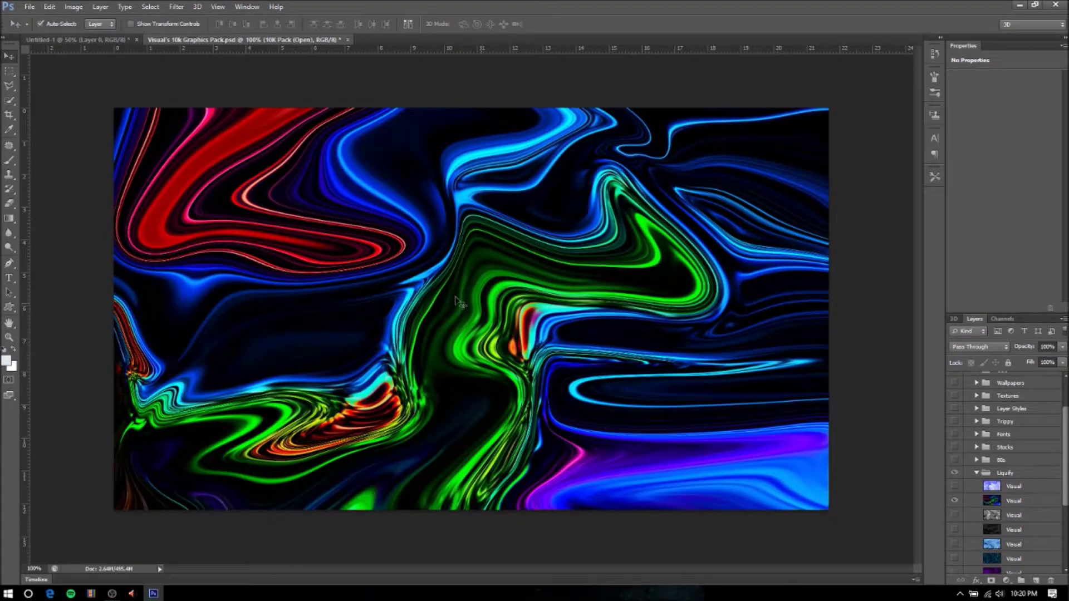
# - Paste the liquify swirl into the banner and squash it to fit the strip
pyautogui.hotkey('ctrl', 'Tab')
pyautogui.hotkey('ctrl', 'v')
pyautogui.click(50, 7)
pyautogui.click(94, 203)
pyautogui.moveTo(656, 441)
pyautogui.mouseDown()
pyautogui.moveTo(828, 445)
pyautogui.moveTo(829, 398)
pyautogui.mouseUp()
pyautogui.moveTo(385, 190); pyautogui.dragTo(386, 210)
pyautogui.press('Return')
# - Give Layer 0 a black Color Overlay and set the swirl layer to 75 opacity
pyautogui.rightClick(994, 408)
pyautogui.click(754, 248)
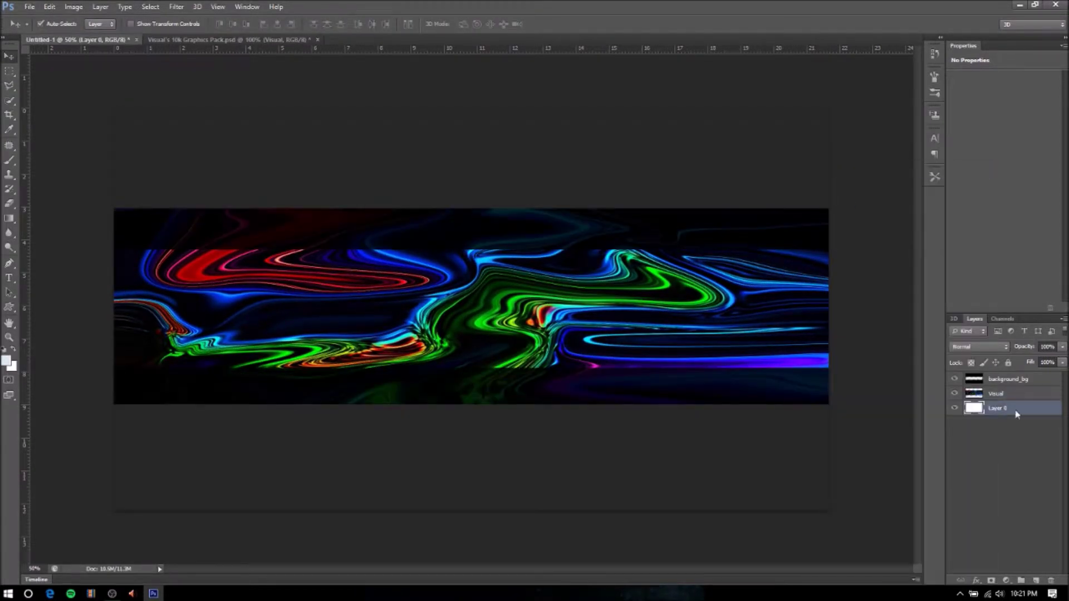
pyautogui.doubleClick(1017, 412)
pyautogui.click(677, 146)
pyautogui.click(953, 30)
pyautogui.rightClick(997, 393)
pyautogui.click(874, 167)
pyautogui.write('75')
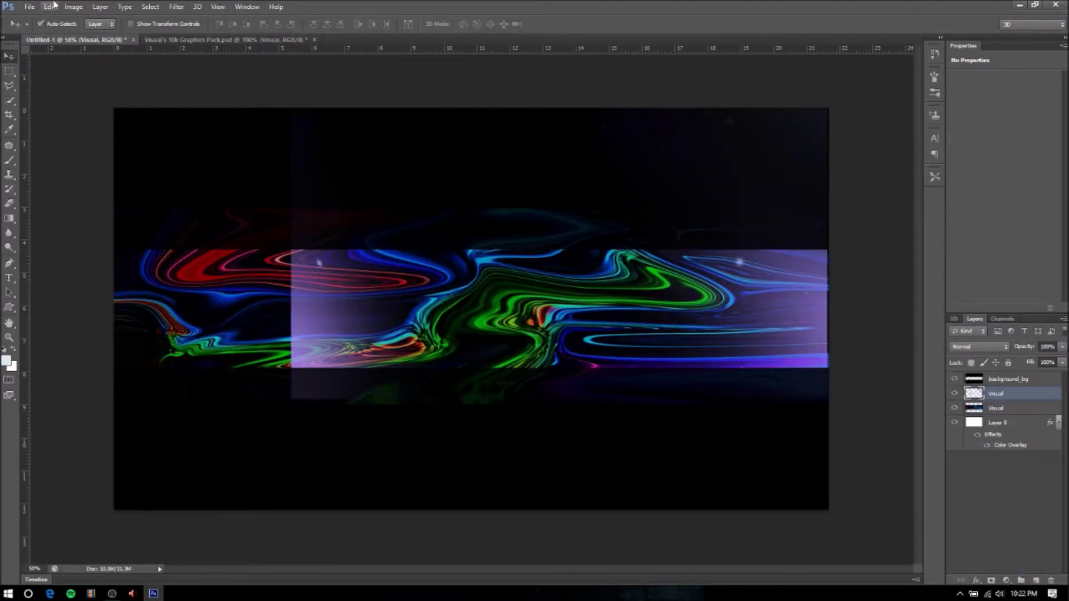
# - Add guides along the strip's top, bottom and left edges and stretch the swirl to them
pyautogui.hotkey('ctrl', 't')
pyautogui.moveTo(291, 250); pyautogui.dragTo(114, 250)
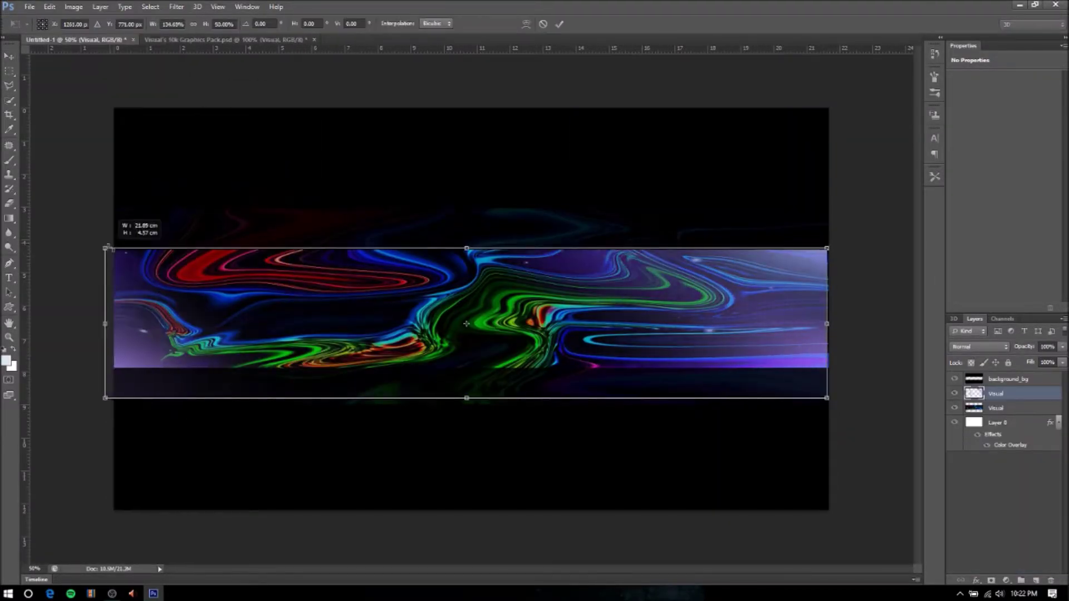
pyautogui.press('Return')
pyautogui.moveTo(89, 49); pyautogui.dragTo(87, 367)
pyautogui.moveTo(25, 250); pyautogui.dragTo(114, 250)
pyautogui.moveTo(25, 295); pyautogui.dragTo(829, 296)
pyautogui.rightClick(845, 297)
pyautogui.click(810, 299)
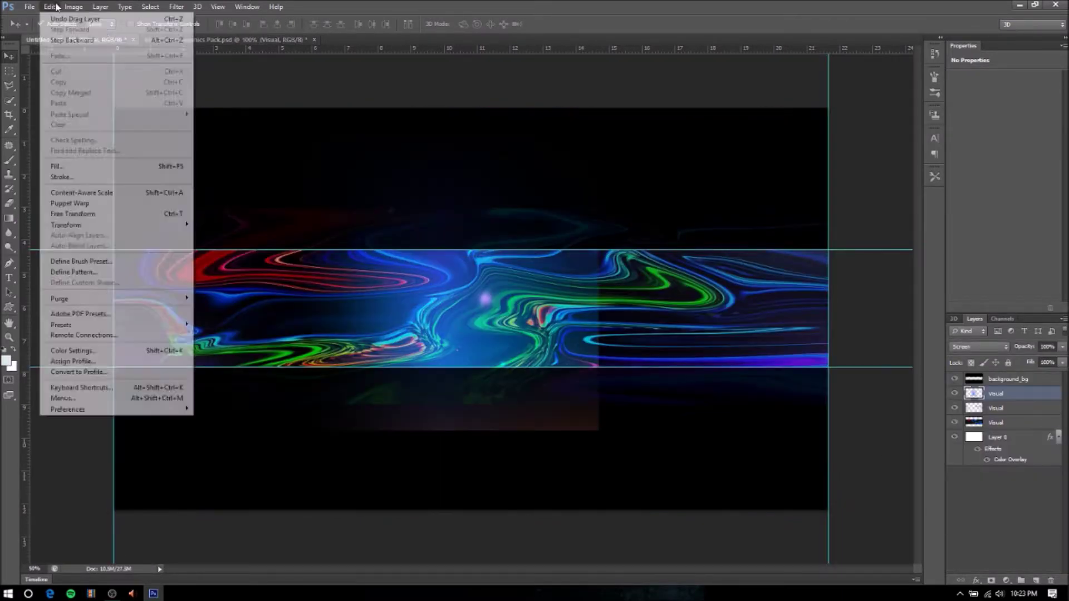
pyautogui.moveTo(292, 250); pyautogui.dragTo(114, 251)
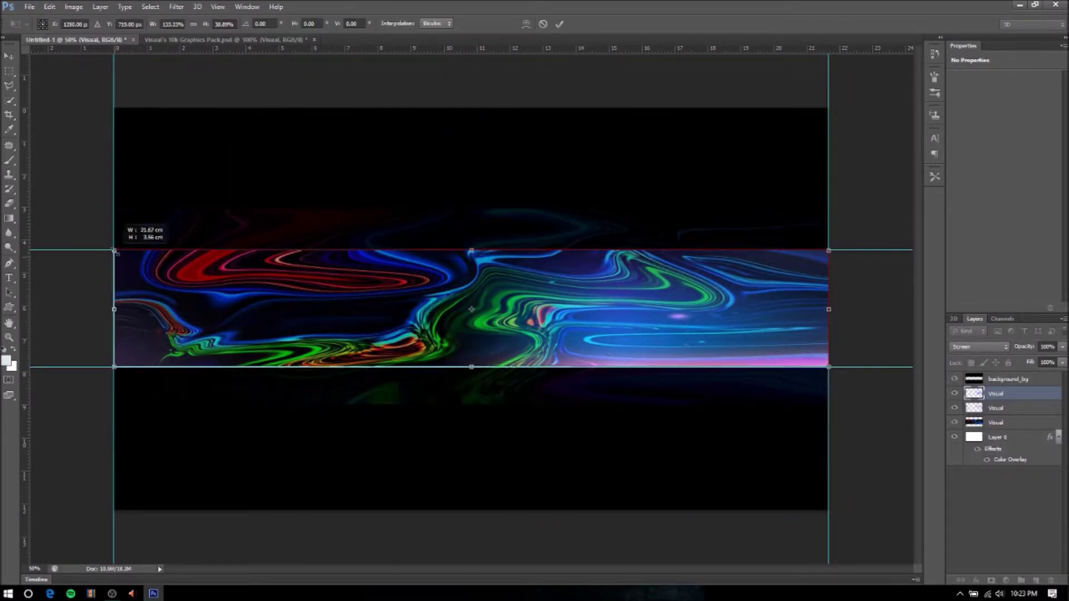
# - Duplicate the swirl, rotate the copy 180°, and set both swirl layers to 65
pyautogui.rightClick(1030, 394)
pyautogui.click(891, 201)
pyautogui.press('Return')
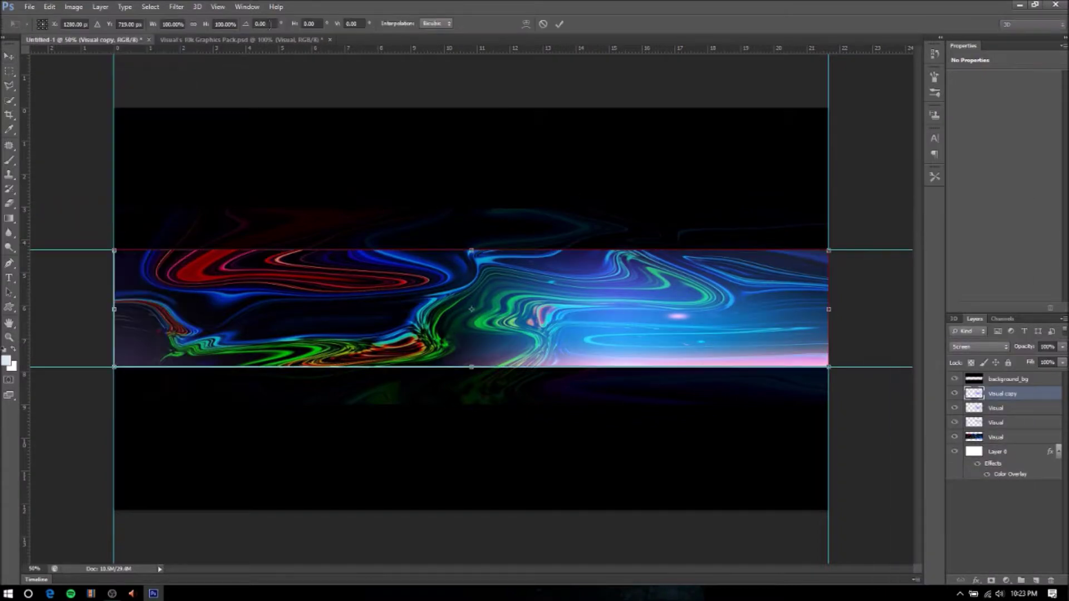
pyautogui.write('180')
pyautogui.press('Return')
pyautogui.keyDown('ctrl'); pyautogui.click(996, 408); pyautogui.keyUp('ctrl')
pyautogui.write('65')
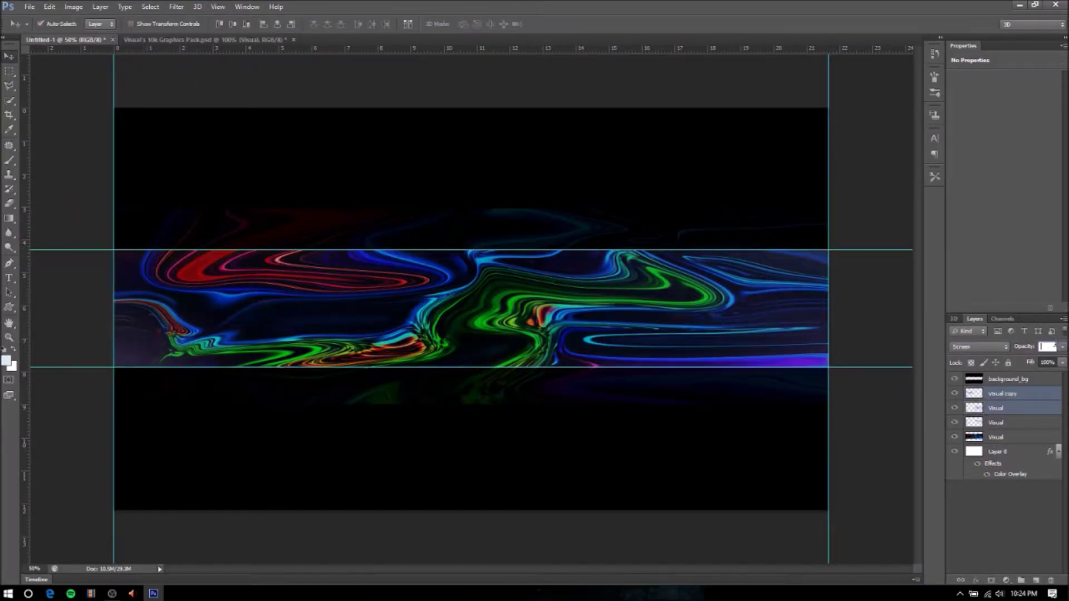
pyautogui.hotkey('ctrl', 'Tab')
pyautogui.click(955, 514)
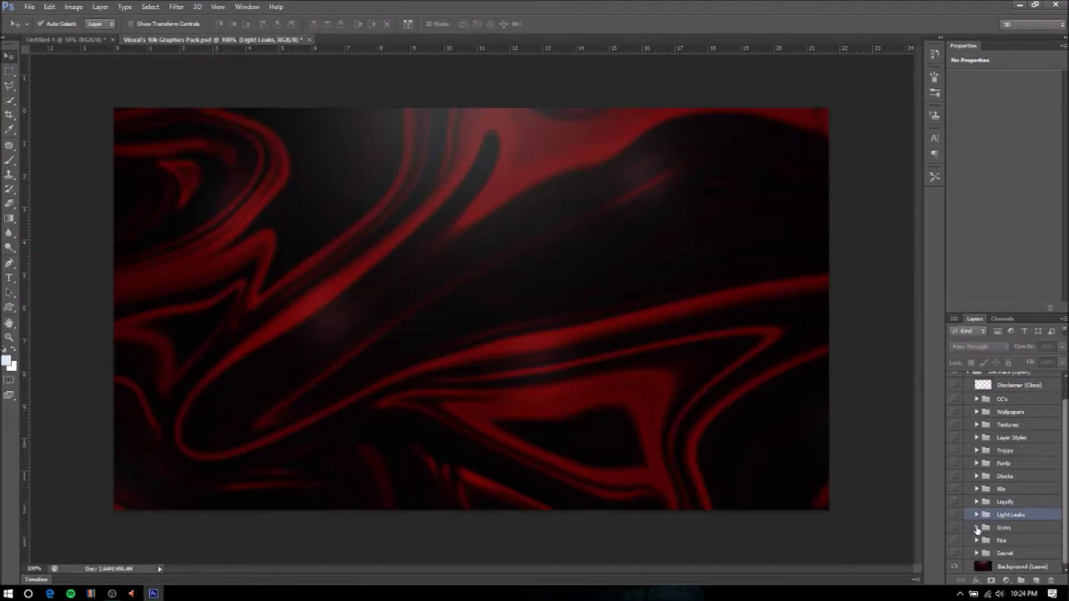
# - Close the graphics pack without saving and enlarge the SCUFFY THA GOD title to 36 pt
pyautogui.click(309, 40)
pyautogui.click(483, 209)
pyautogui.write('SCUFFY THA GOD')
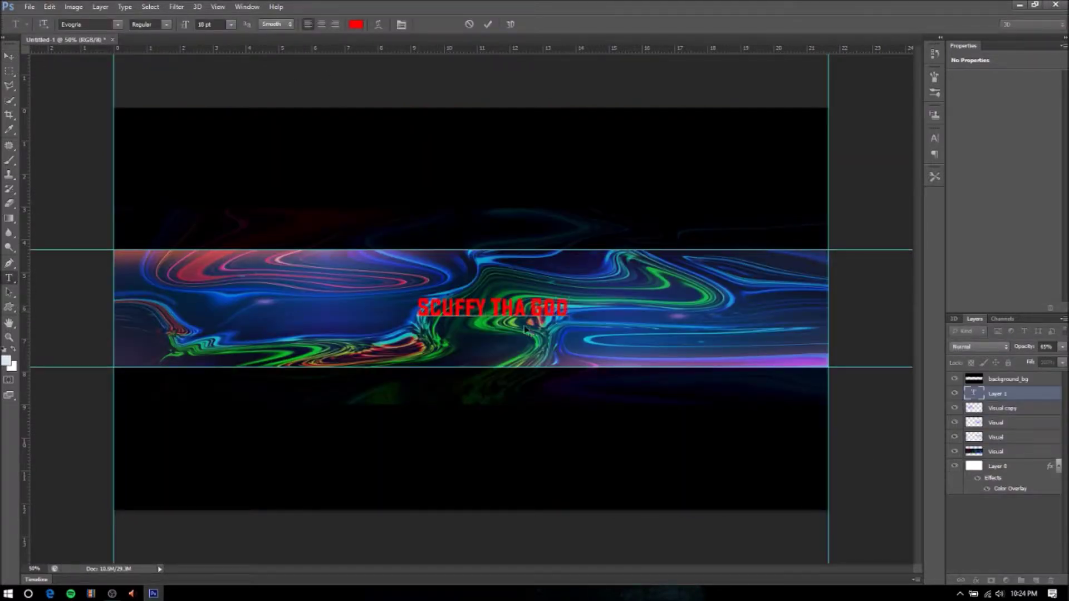
pyautogui.write('THA GOD')
pyautogui.moveTo(524, 329); pyautogui.dragTo(498, 331)
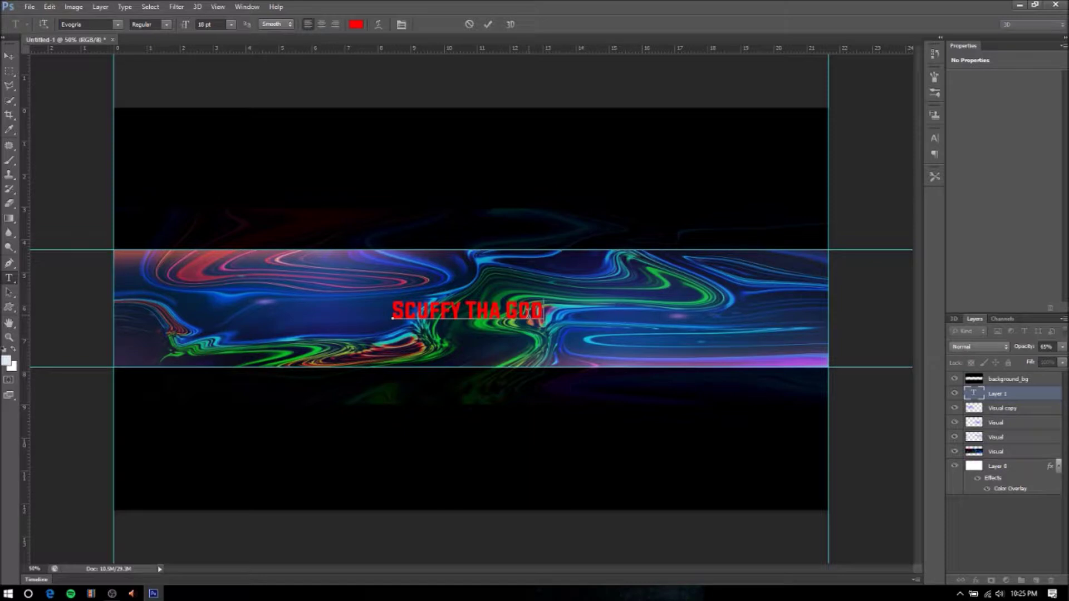
pyautogui.hotkey('ctrl', 'a')
pyautogui.click(230, 24)
pyautogui.click(222, 162)
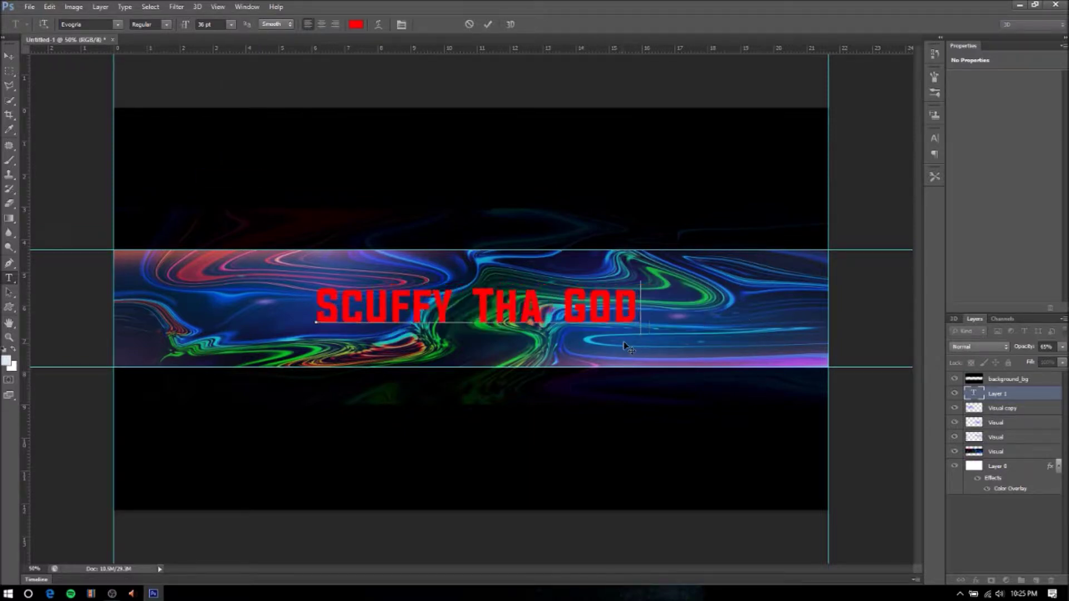
# - Add centre guides, align the title to them, and add an FFY text layer after SCU
pyautogui.moveTo(24, 178)
pyautogui.mouseDown()
pyautogui.moveTo(454, 167)
pyautogui.moveTo(482, 179)
pyautogui.mouseUp()
pyautogui.moveTo(490, 48); pyautogui.dragTo(490, 308)
pyautogui.moveTo(551, 356); pyautogui.dragTo(555, 359)
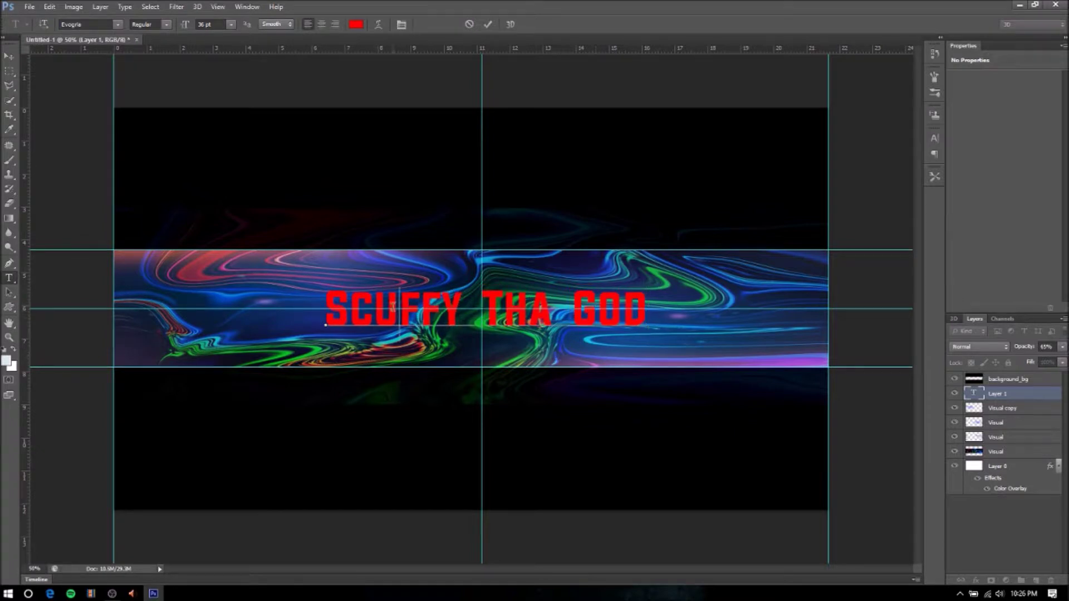
pyautogui.click(9, 277)
pyautogui.click(408, 325)
pyautogui.write('FFY')
pyautogui.moveTo(473, 346); pyautogui.dragTo(462, 356)
pyautogui.click(474, 356)
# - Add separate Tha and GOD text layers and butt all title pieces together
pyautogui.click(472, 324)
pyautogui.write('Tha')
pyautogui.click(547, 327)
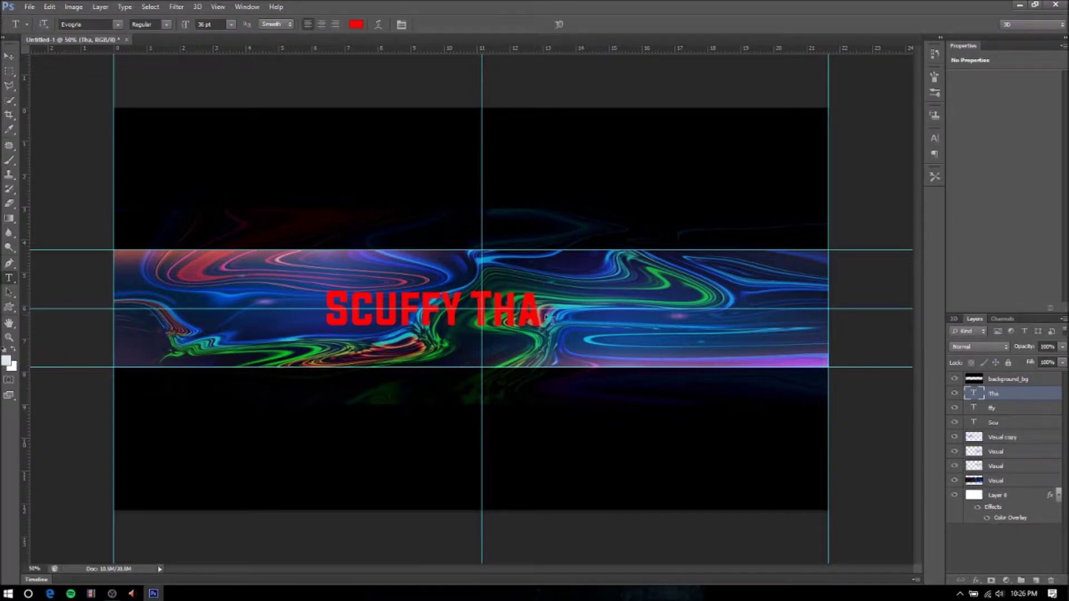
pyautogui.write('GOD')
pyautogui.moveTo(638, 356); pyautogui.dragTo(629, 357)
pyautogui.moveTo(554, 361); pyautogui.dragTo(549, 346)
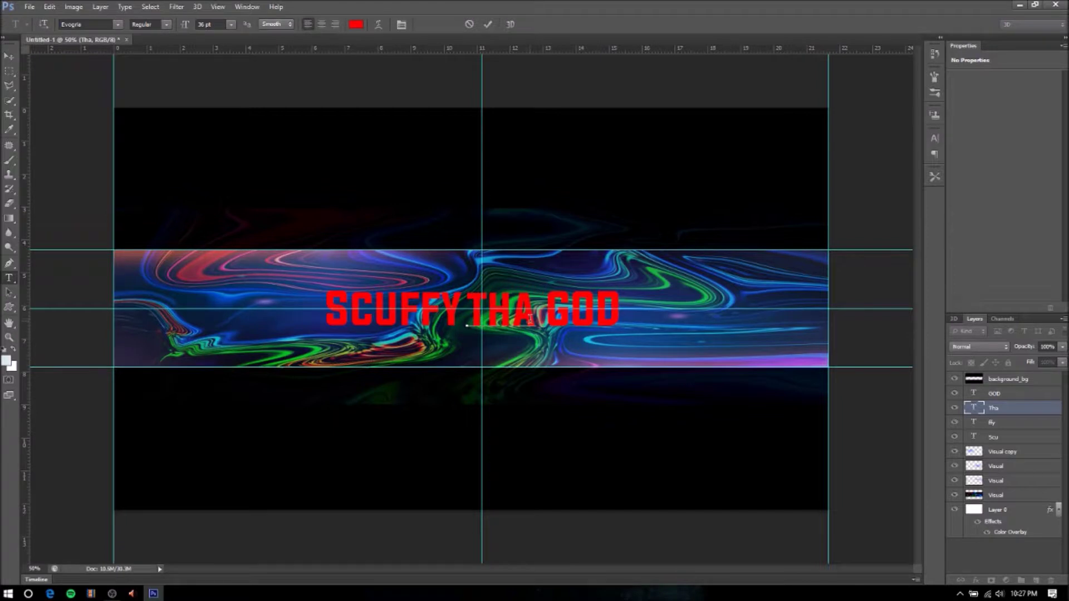
pyautogui.moveTo(582, 312); pyautogui.dragTo(575, 312)
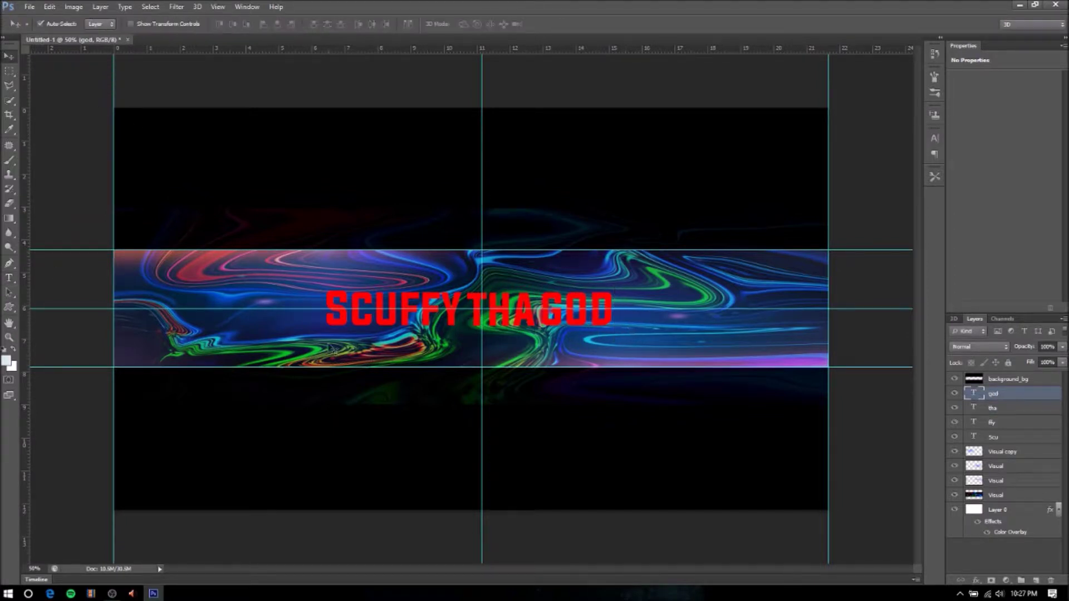
pyautogui.rightClick(993, 437)
pyautogui.click(832, 143)
# - Apply a blue bevelled style preset to SCU and a purple style to FFY
pyautogui.click(643, 21)
pyautogui.click(743, 38)
pyautogui.press('Return')
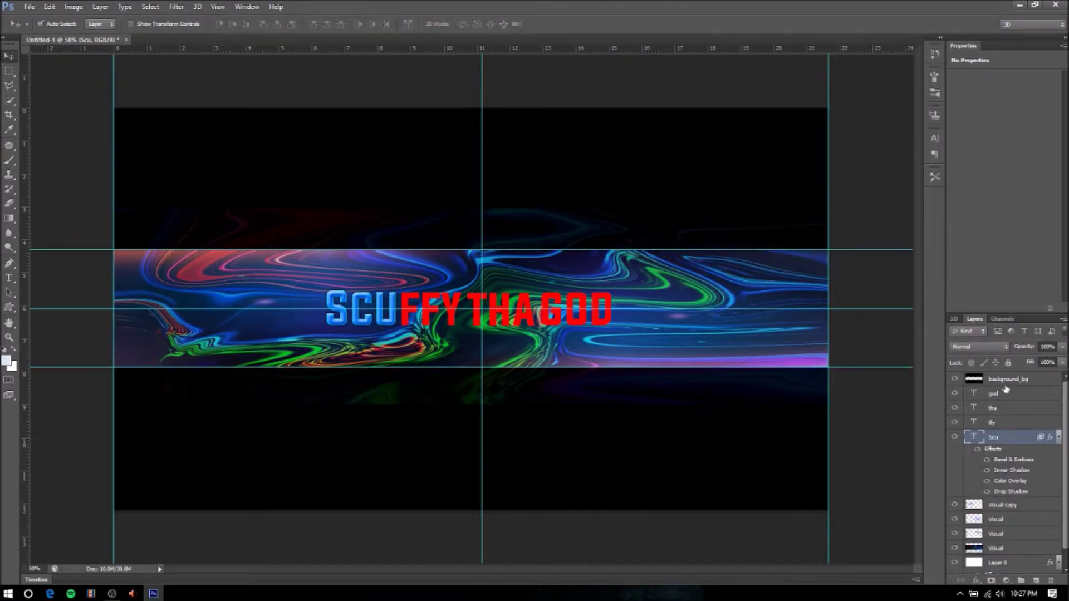
pyautogui.rightClick(993, 422)
pyautogui.click(885, 148)
pyautogui.click(681, 32)
pyautogui.click(799, 95)
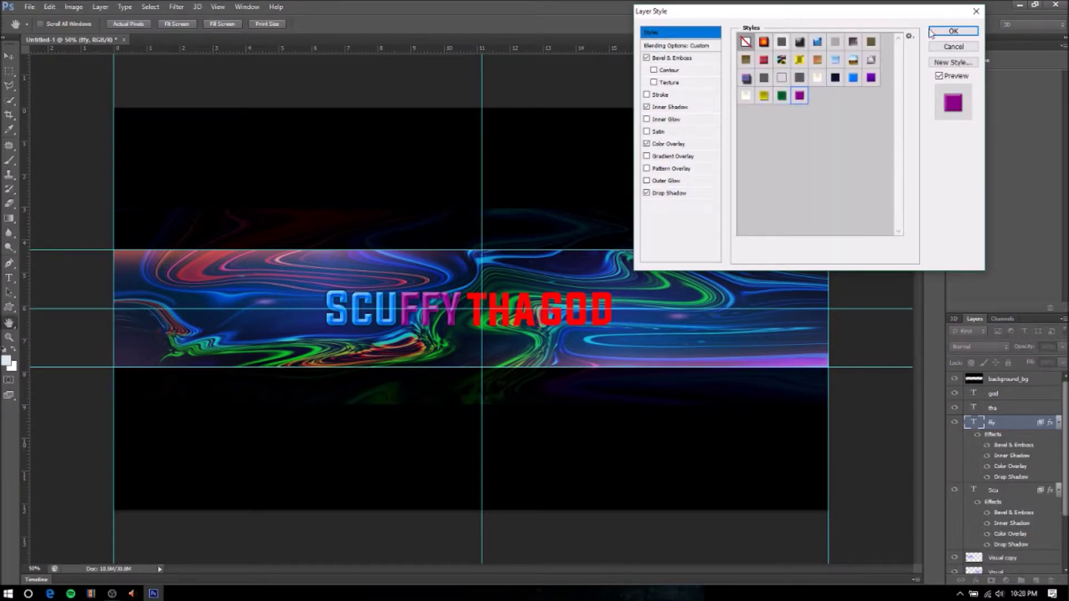
# - Apply a style preset to the THA text layer
pyautogui.click(953, 32)
pyautogui.rightClick(994, 407)
pyautogui.click(886, 148)
pyautogui.click(680, 32)
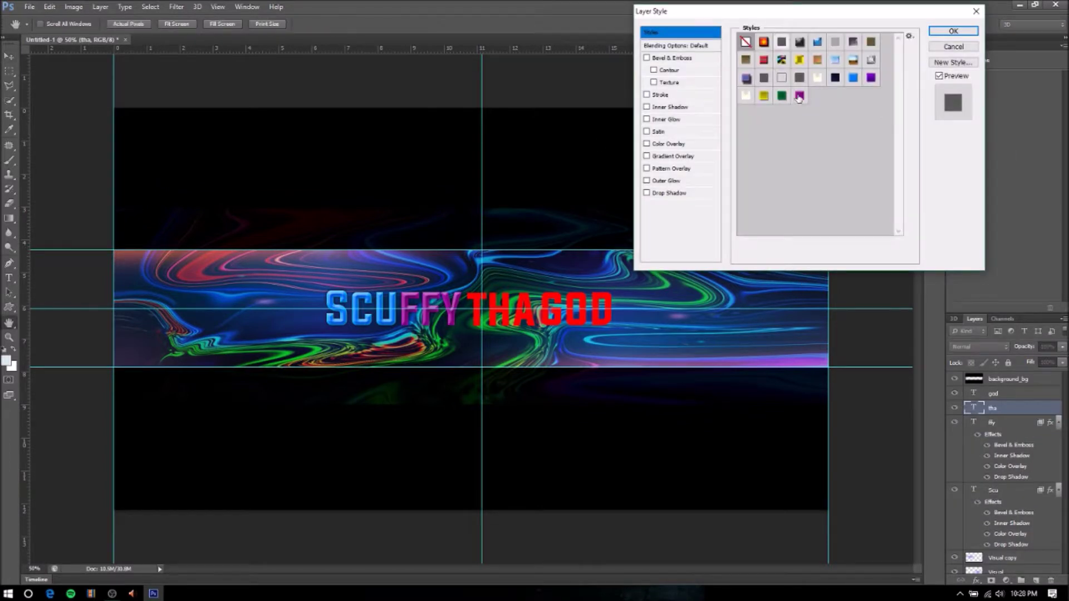
pyautogui.click(782, 95)
# - Change THA's Color Overlay to a pasted colour value
pyautogui.click(953, 32)
pyautogui.rightClick(993, 393)
pyautogui.click(886, 148)
pyautogui.click(668, 144)
pyautogui.click(863, 47)
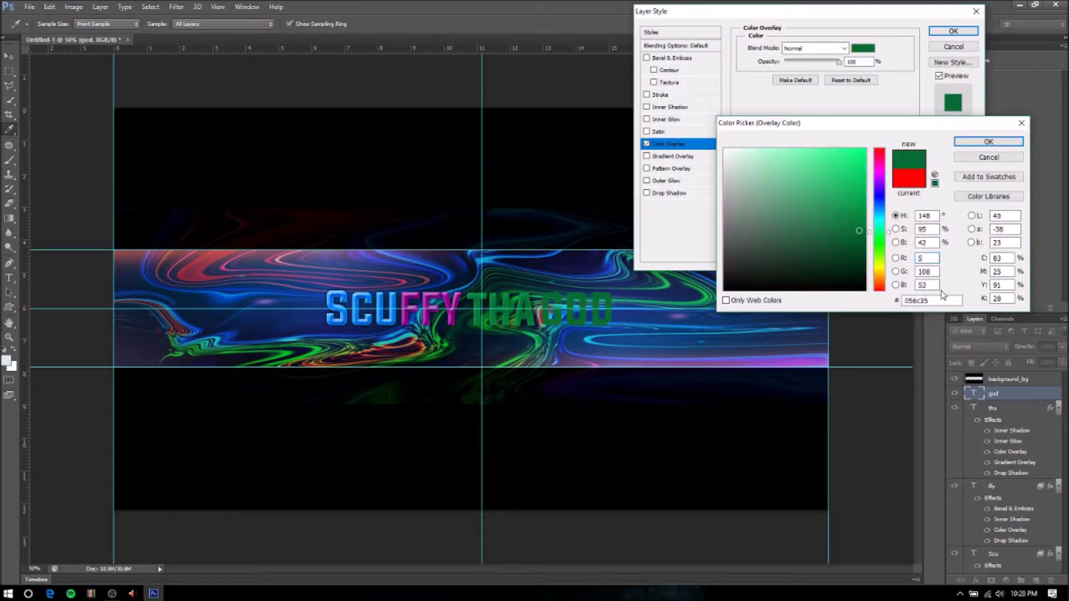
pyautogui.press('Escape')
pyautogui.press('Escape')
pyautogui.rightClick(993, 408)
pyautogui.click(885, 149)
pyautogui.click(668, 144)
pyautogui.click(863, 48)
pyautogui.write('056c35')
pyautogui.press('Return')
pyautogui.press('Return')
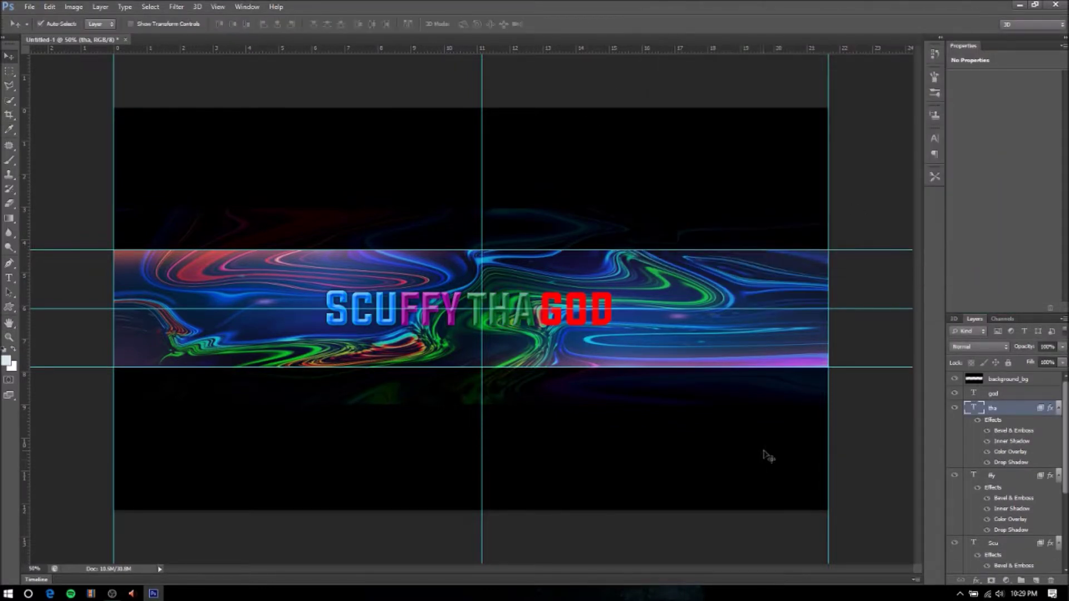
# - Give GOD a bevelled preset with a dark red b20606 Color Overlay
pyautogui.rightClick(1007, 396)
pyautogui.click(891, 153)
pyautogui.click(668, 144)
pyautogui.click(862, 48)
pyautogui.press('Escape')
pyautogui.click(651, 32)
pyautogui.click(851, 79)
pyautogui.click(668, 143)
pyautogui.click(863, 48)
pyautogui.write('ff0000')
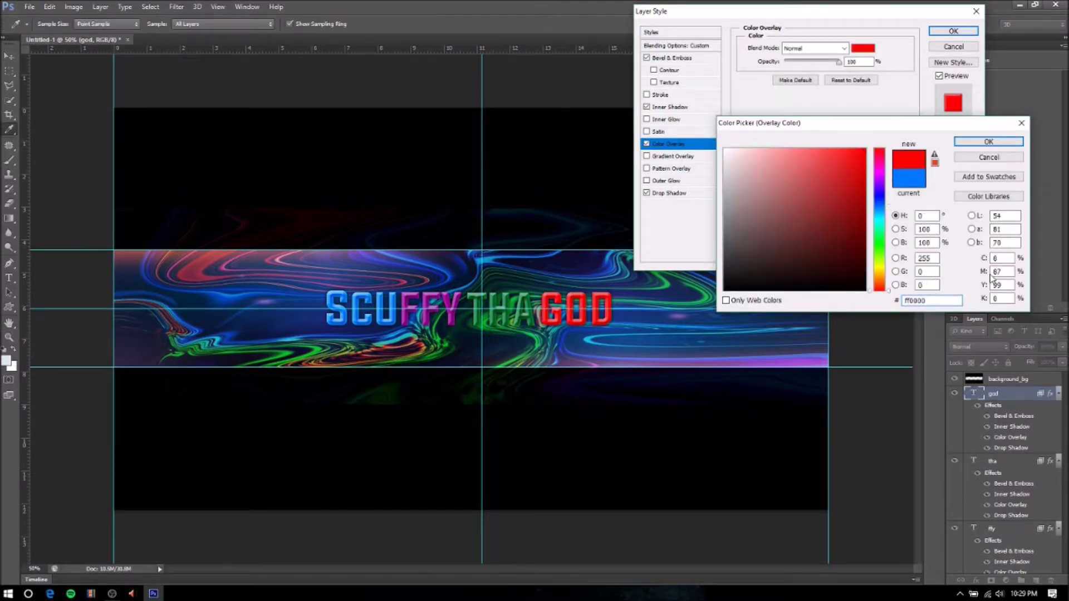
pyautogui.moveTo(865, 154); pyautogui.dragTo(863, 191)
pyautogui.click(988, 141)
pyautogui.click(953, 31)
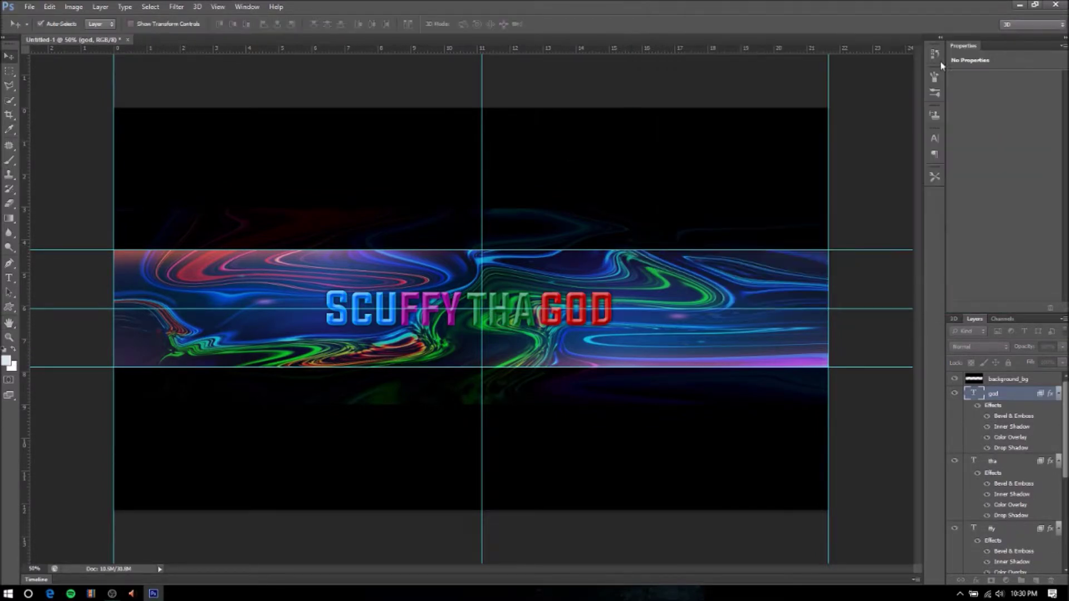
# - Create a new square Untitled-2 document for the avatar
pyautogui.click(49, 7)
pyautogui.hotkey('ctrl', 'n')
pyautogui.click(464, 96)
# - Unlock the square document's Background into a normal layer
pyautogui.doubleClick(997, 383)
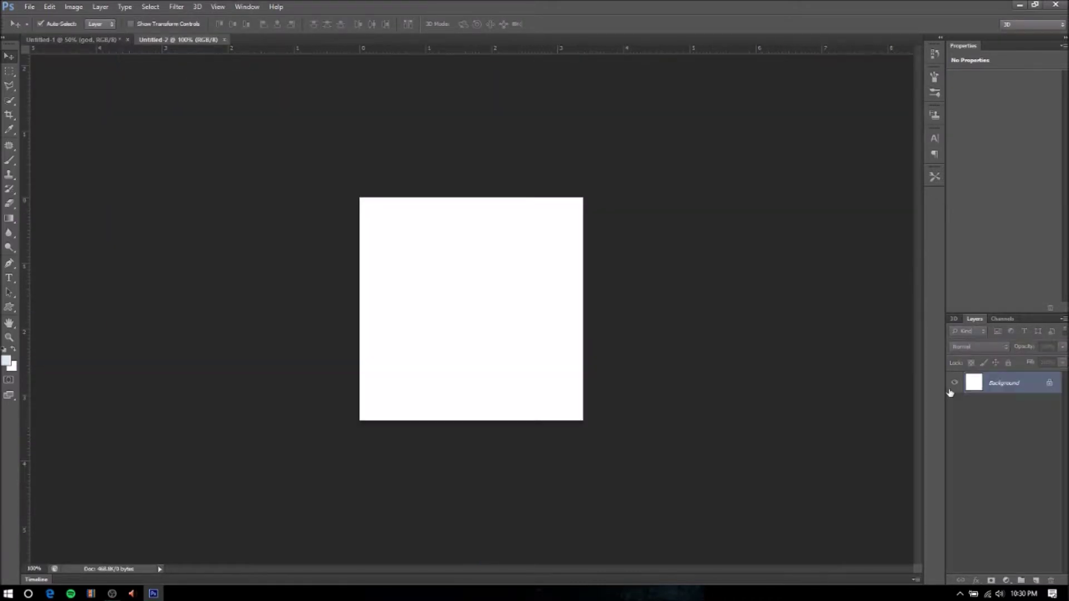
pyautogui.press('Return')
pyautogui.rightClick(997, 383)
pyautogui.click(663, 342)
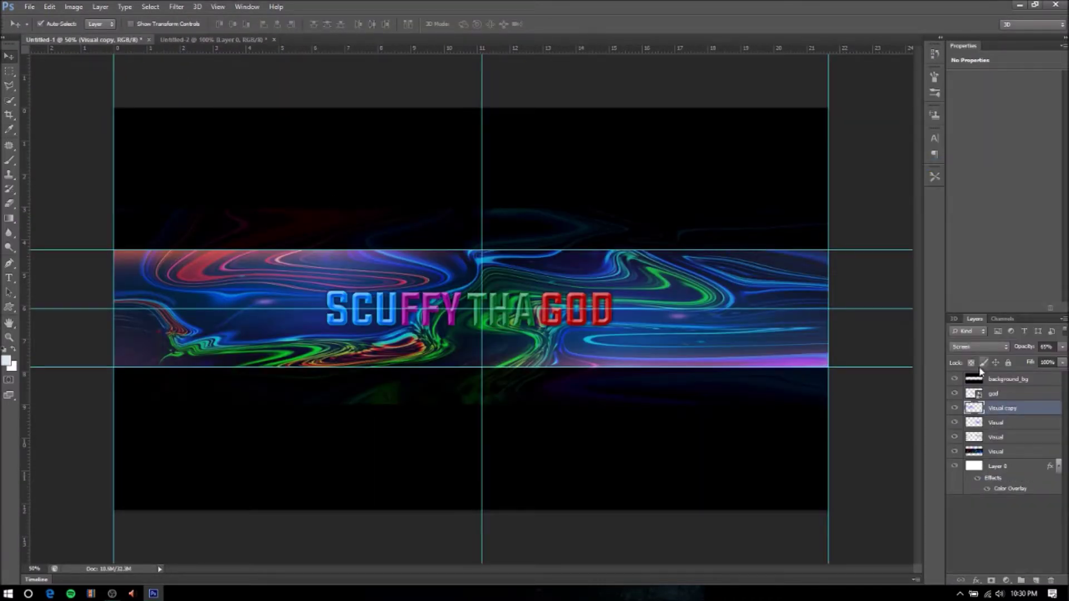
# - Copy the swirl Visual layer into the square and scale it to cover the canvas
pyautogui.moveTo(981, 455); pyautogui.dragTo(471, 309)
pyautogui.hotkey('ctrl', 't')
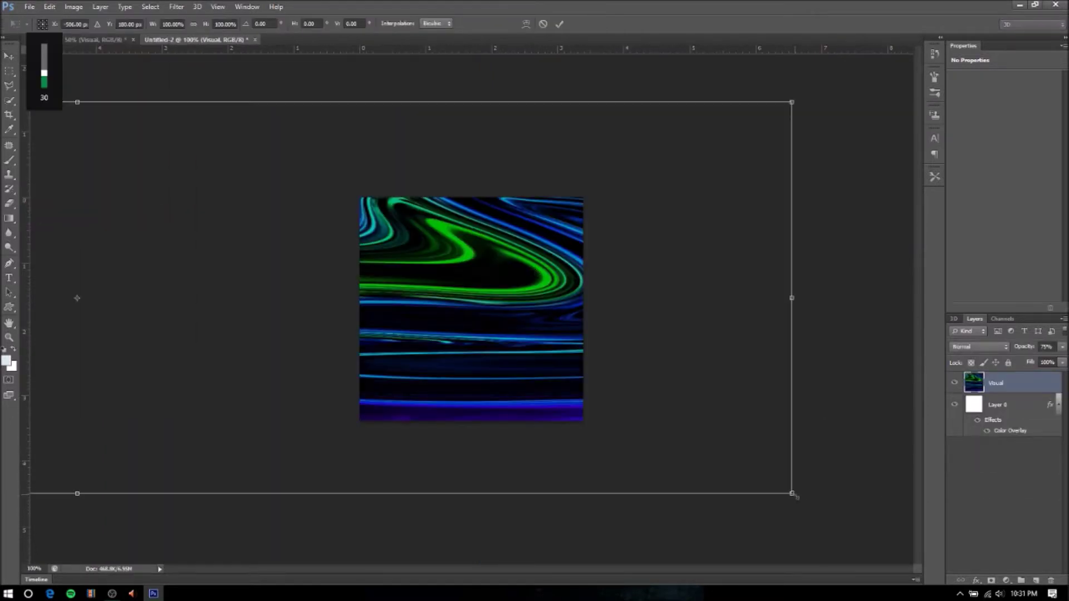
pyautogui.moveTo(793, 493); pyautogui.dragTo(623, 427)
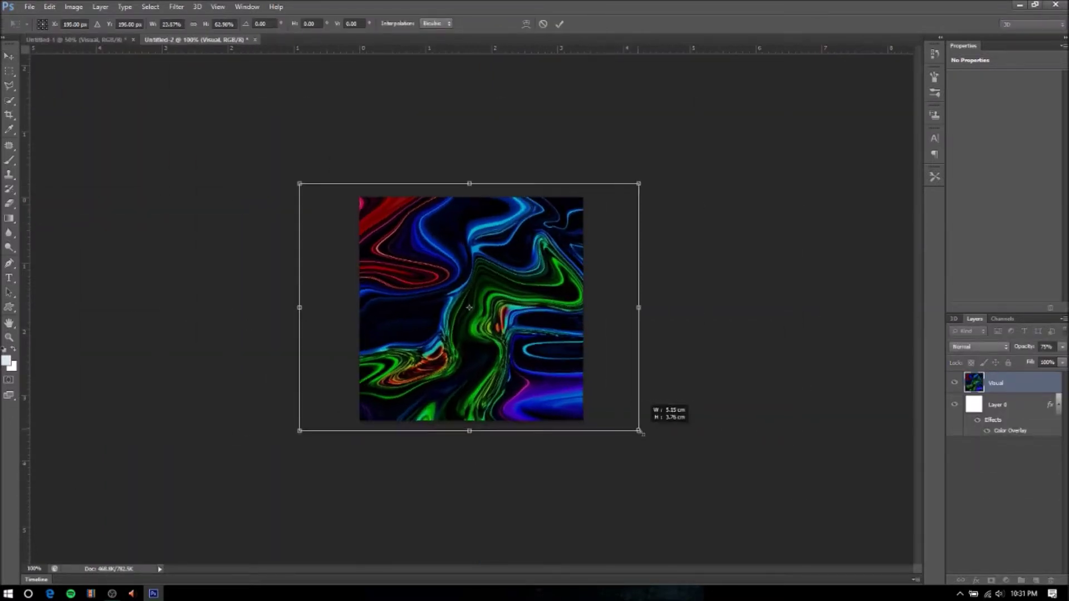
pyautogui.press('Return')
# - Bring the SCUFFY THA GOD text into the square and stretch it across the canvas width
pyautogui.hotkey('ctrl', 'Tab')
pyautogui.moveTo(942, 389); pyautogui.dragTo(471, 309)
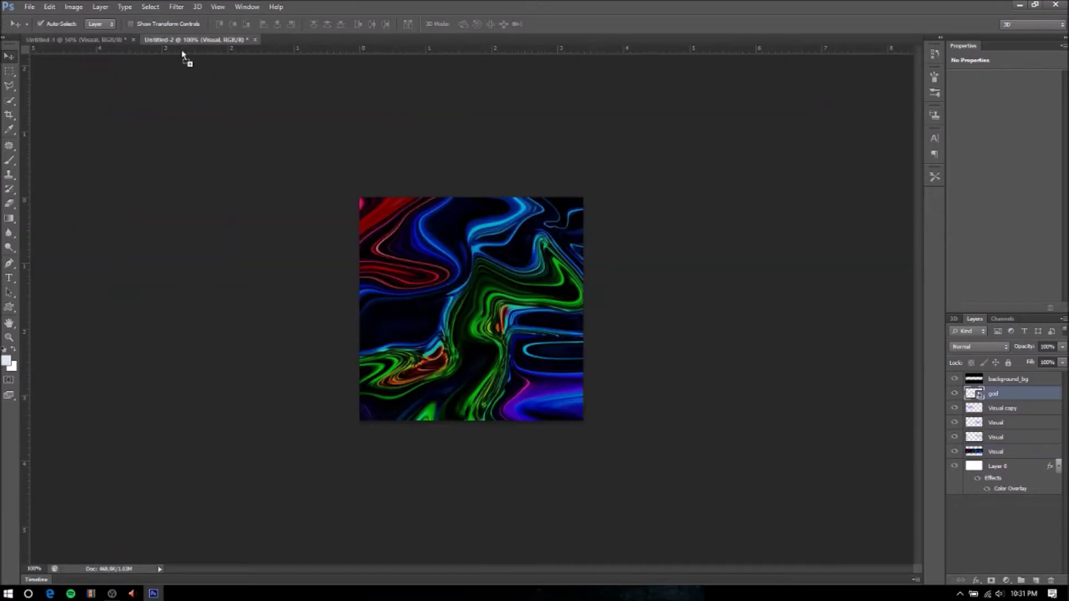
pyautogui.click(50, 7)
pyautogui.click(72, 213)
pyautogui.moveTo(773, 312); pyautogui.dragTo(485, 315)
pyautogui.moveTo(644, 313); pyautogui.dragTo(583, 312)
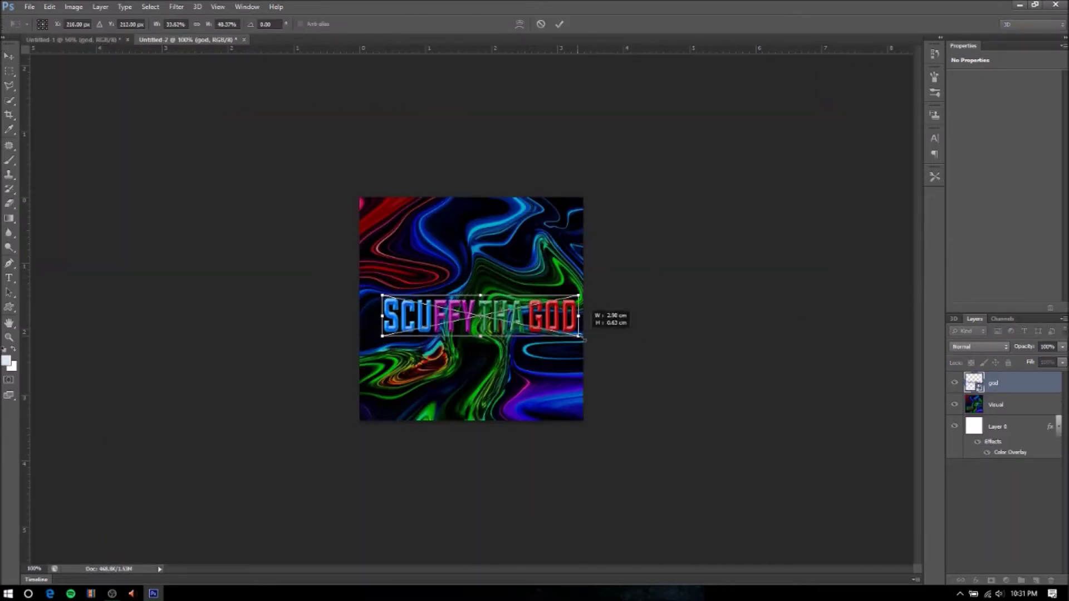
pyautogui.moveTo(471, 296); pyautogui.dragTo(365, 282)
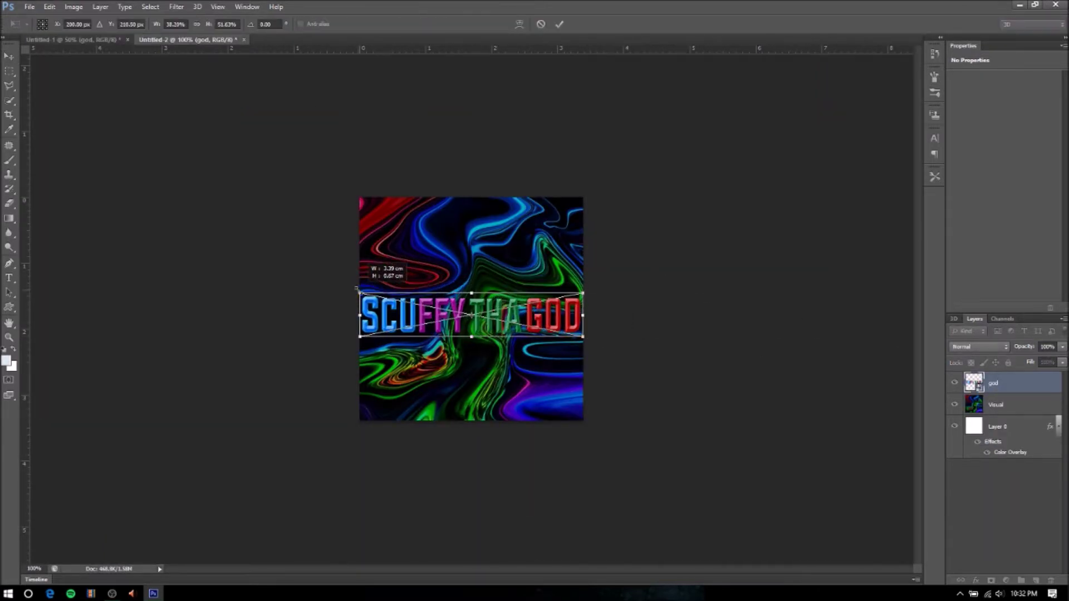
pyautogui.press('Return')
# - Paste the swirl overlay layer into the square, scale it to fit, and open the text layer's styles
pyautogui.hotkey('ctrl', 'Tab')
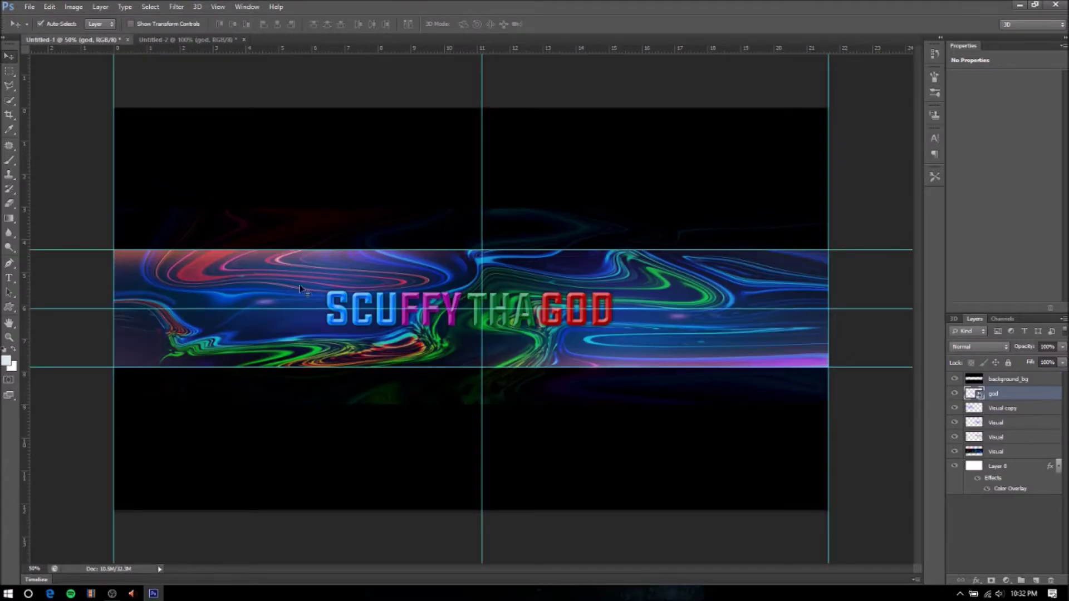
pyautogui.click(995, 437)
pyautogui.hotkey('ctrl', 'c')
pyautogui.hotkey('ctrl', 'Tab')
pyautogui.hotkey('ctrl', 'v')
pyautogui.click(49, 6)
pyautogui.click(73, 213)
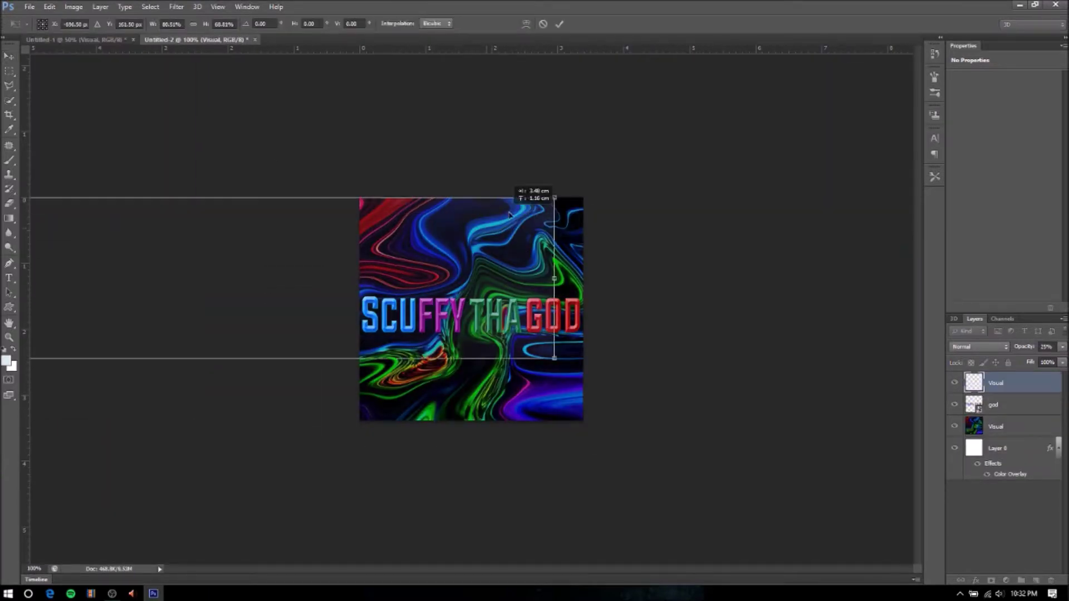
pyautogui.moveTo(509, 214); pyautogui.dragTo(575, 220)
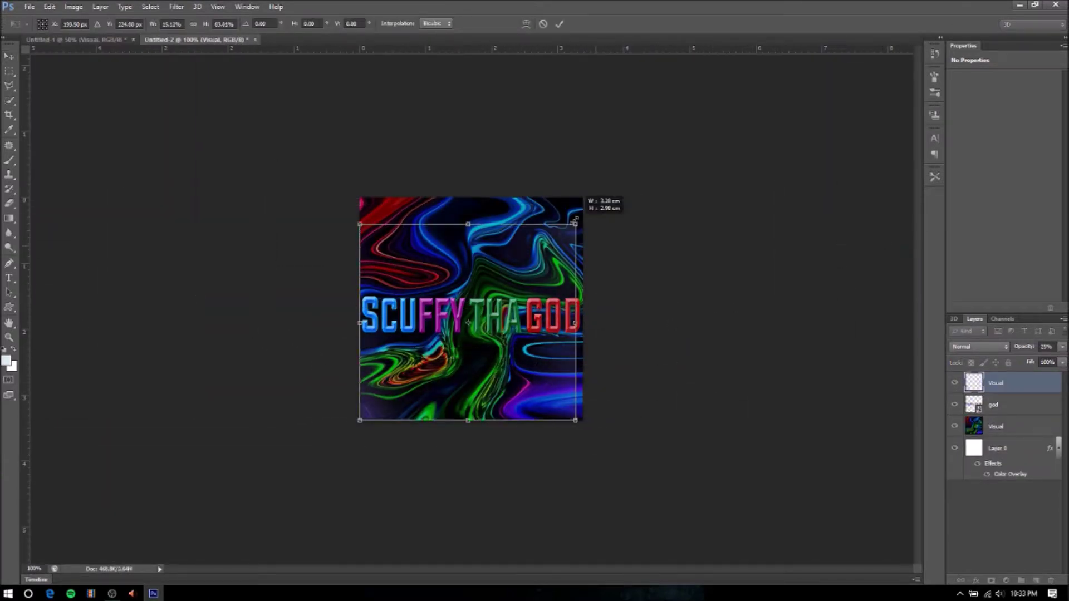
pyautogui.press('Return')
pyautogui.click(1024, 405)
pyautogui.doubleClick(1024, 404)
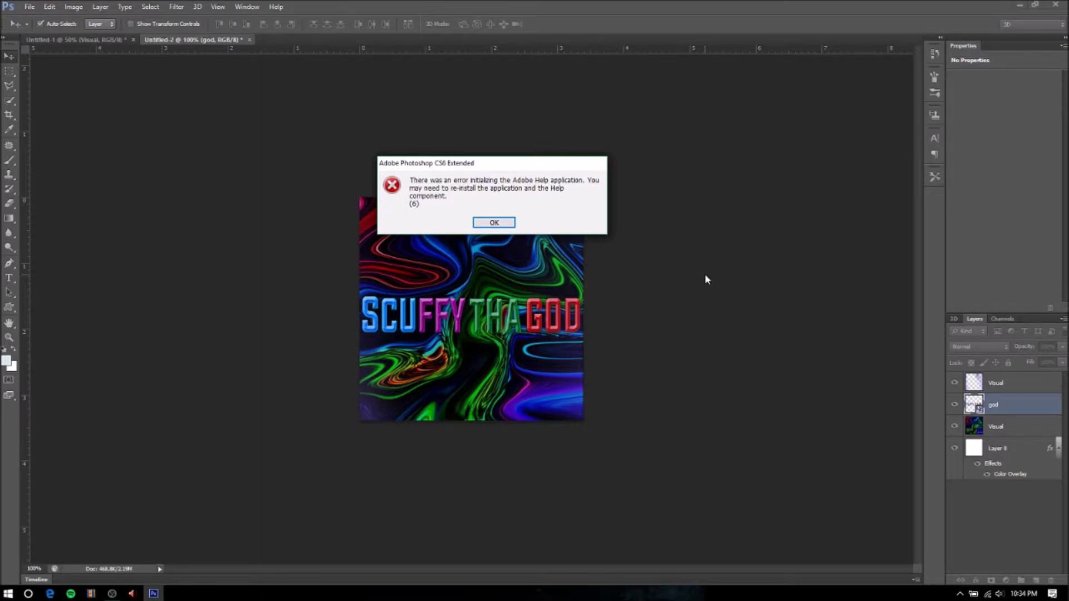
# - Dismiss the Help error message before Photoshop crashes and restarts
pyautogui.click(494, 223)
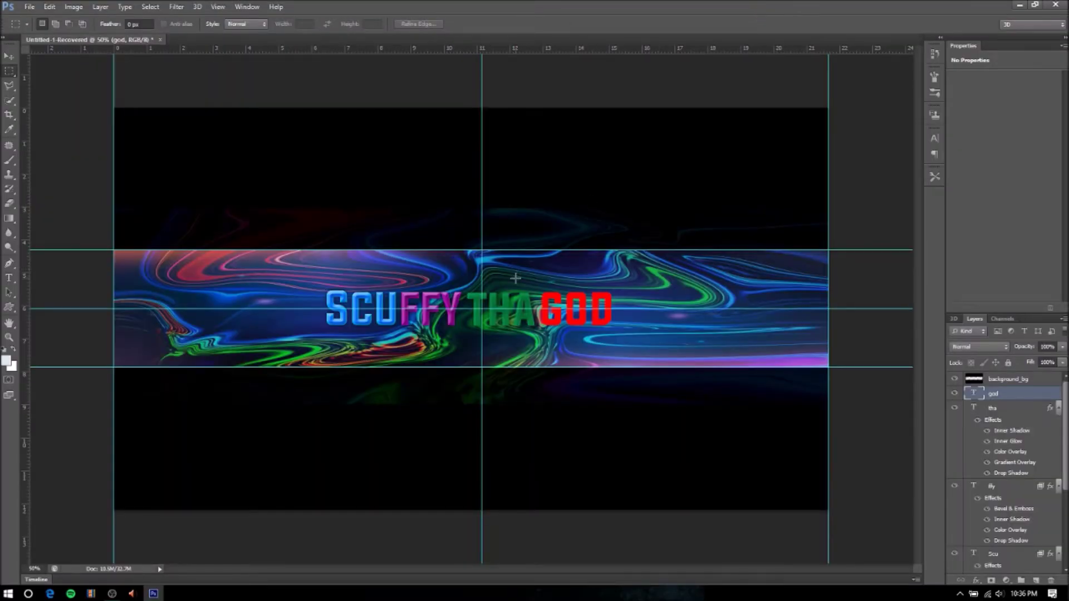
# - Try a dark green colour overlay on GOD, then cancel the change
pyautogui.rightClick(1010, 394)
pyautogui.click(937, 170)
pyautogui.click(863, 48)
pyautogui.click(527, 300)
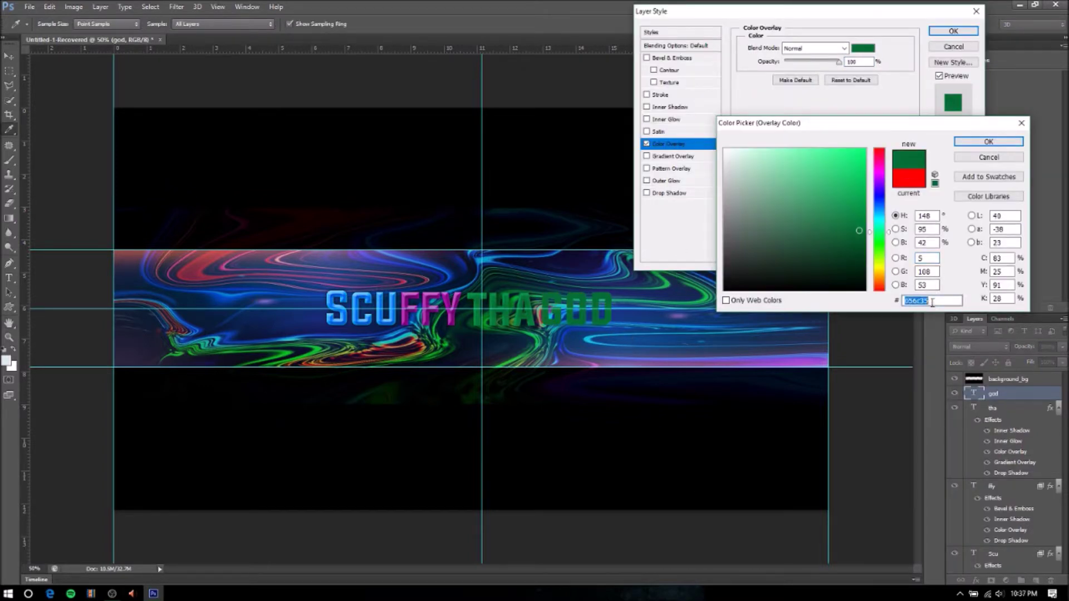
pyautogui.press('Escape')
pyautogui.press('Escape')
pyautogui.click(993, 409)
# - Inspect the THA layer's bevel, styles and colour overlay settings
pyautogui.doubleClick(1018, 408)
pyautogui.click(671, 58)
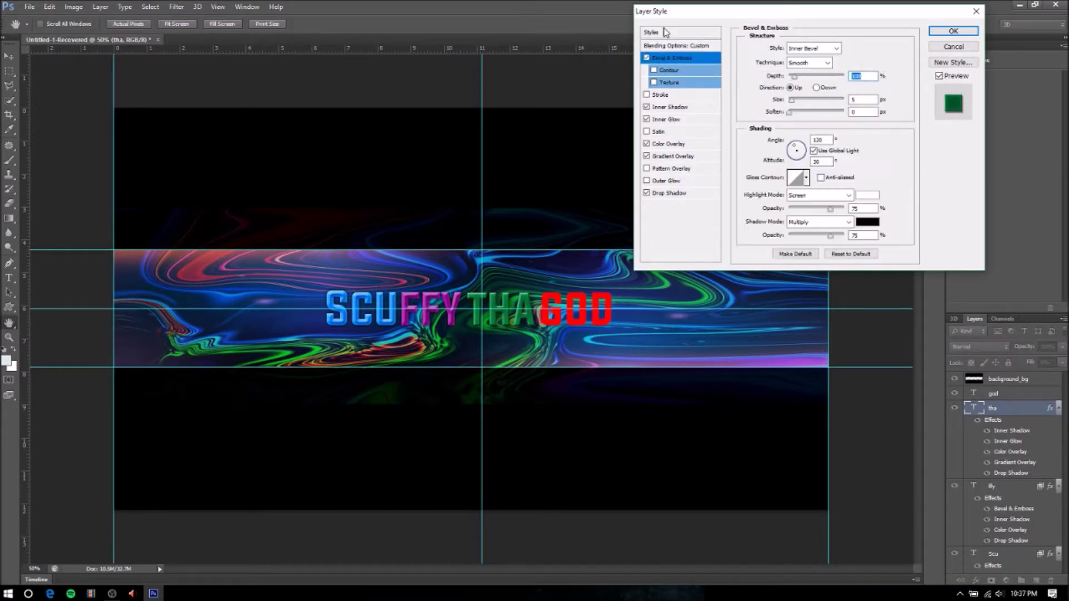
pyautogui.click(651, 31)
pyautogui.click(668, 144)
pyautogui.click(863, 48)
pyautogui.click(988, 157)
pyautogui.click(953, 46)
# - Copy the bevelled layer style from a styled text layer and paste it onto GOD
pyautogui.rightClick(993, 393)
pyautogui.click(902, 151)
pyautogui.click(668, 143)
pyautogui.click(863, 48)
pyautogui.click(989, 157)
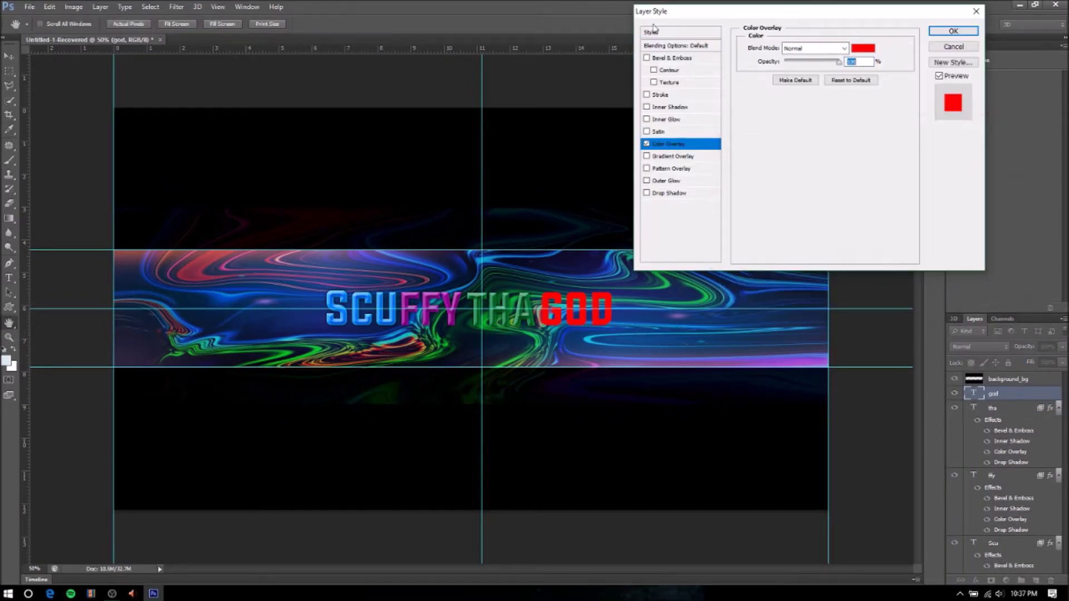
pyautogui.click(651, 31)
# - Change GOD's colour overlay to red and apply the style
pyautogui.click(774, 78)
pyautogui.click(668, 143)
pyautogui.click(863, 48)
pyautogui.click(878, 289)
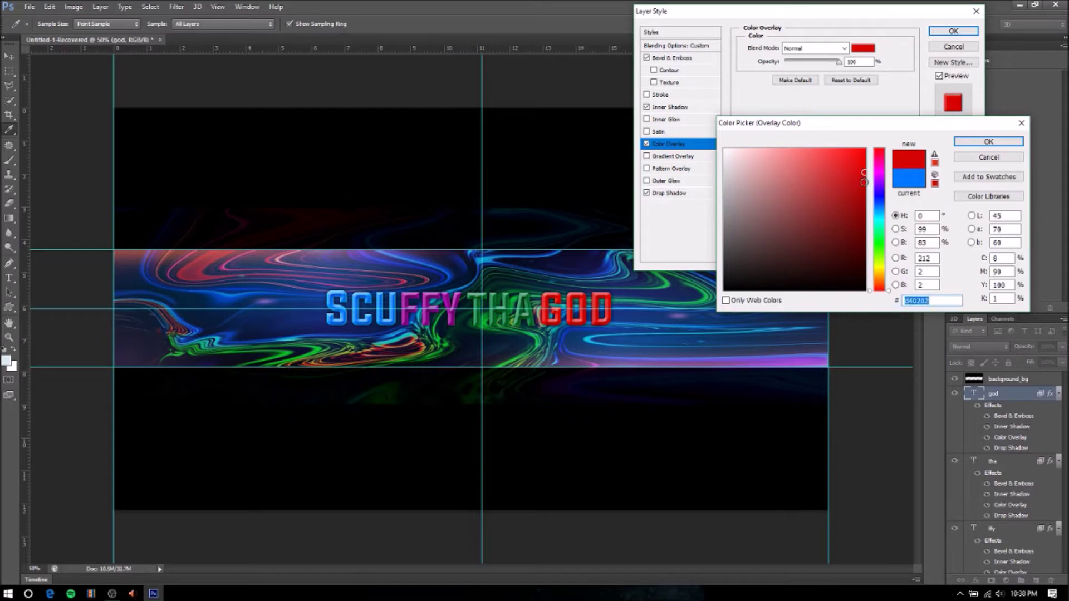
pyautogui.click(989, 141)
pyautogui.click(953, 31)
pyautogui.click(30, 6)
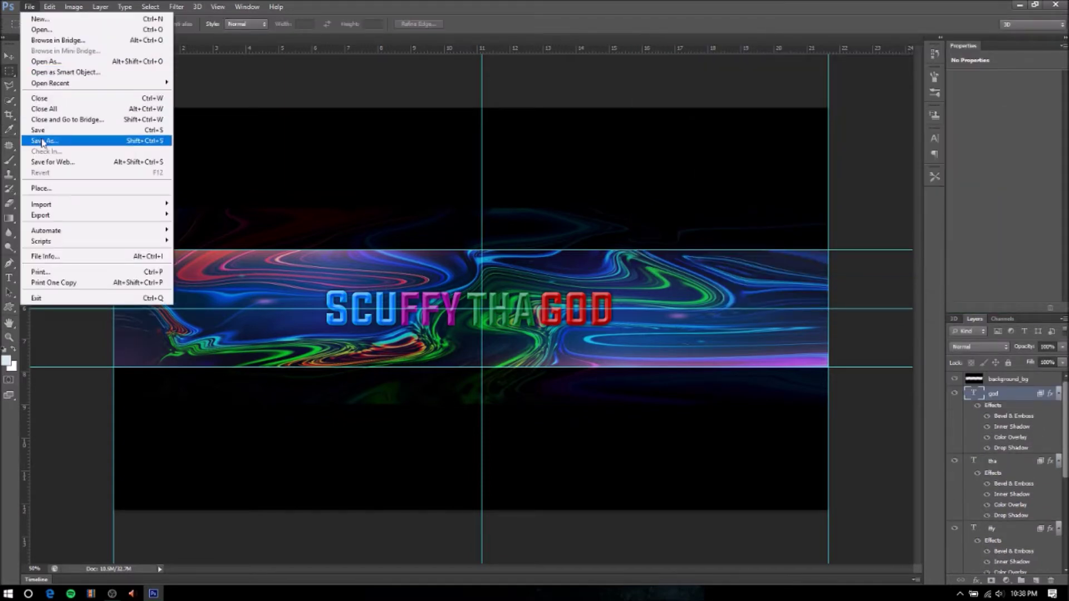
# - Save the banner as a JPEG, accepting the default quality settings
pyautogui.click(50, 138)
pyautogui.click(408, 236)
pyautogui.click(367, 312)
pyautogui.click(521, 221)
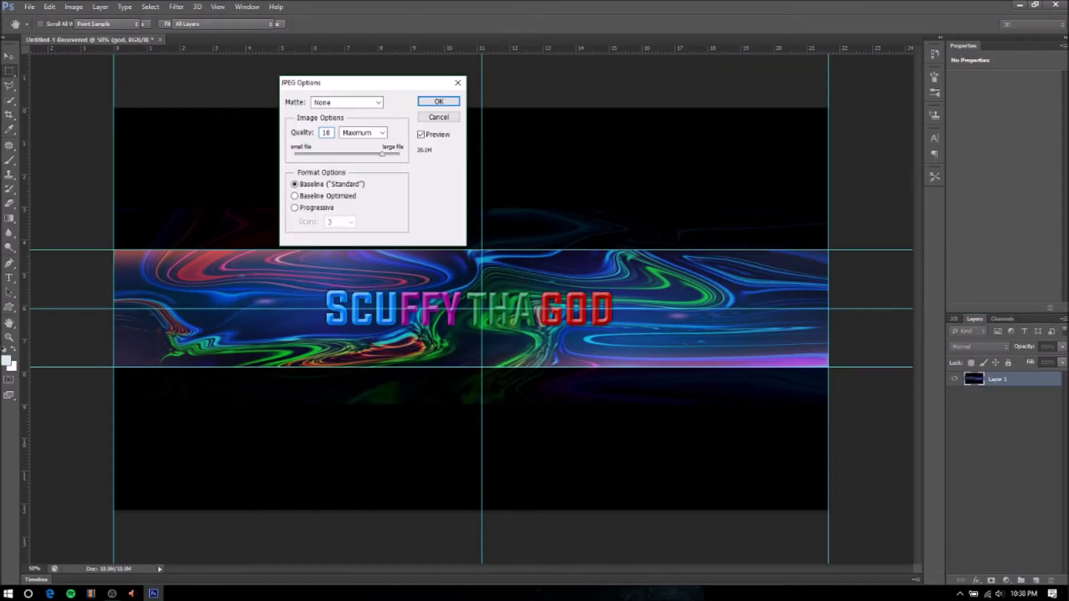
pyautogui.press('Return')
# - Create a new square-preset document and convert its Background to Layer 0
pyautogui.hotkey('ctrl', 'n')
pyautogui.click(320, 110)
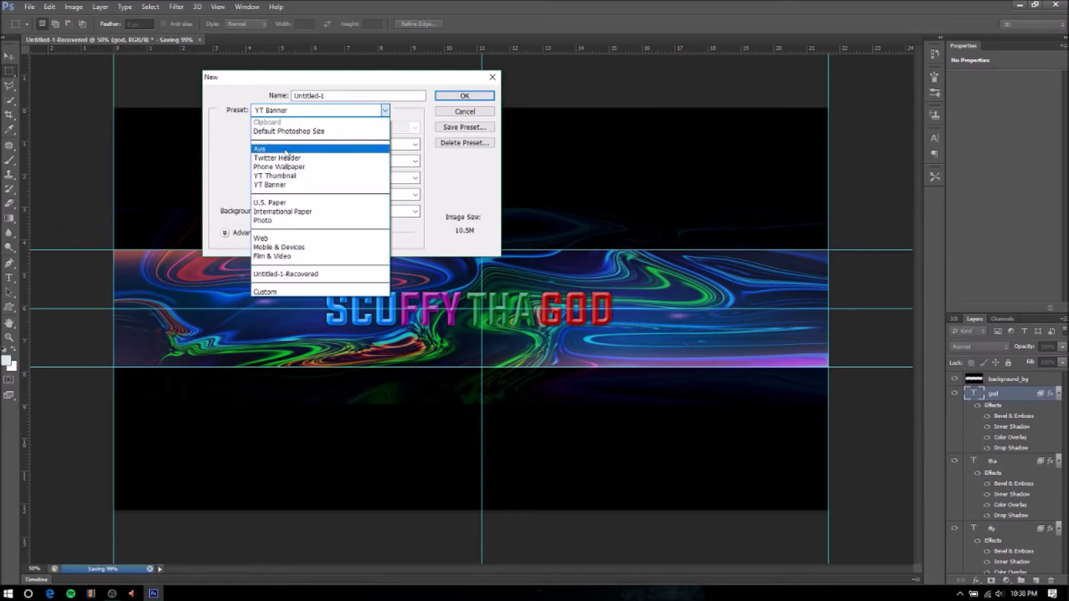
pyautogui.press('Return')
pyautogui.rightClick(1017, 390)
pyautogui.click(1018, 396)
pyautogui.press('Return')
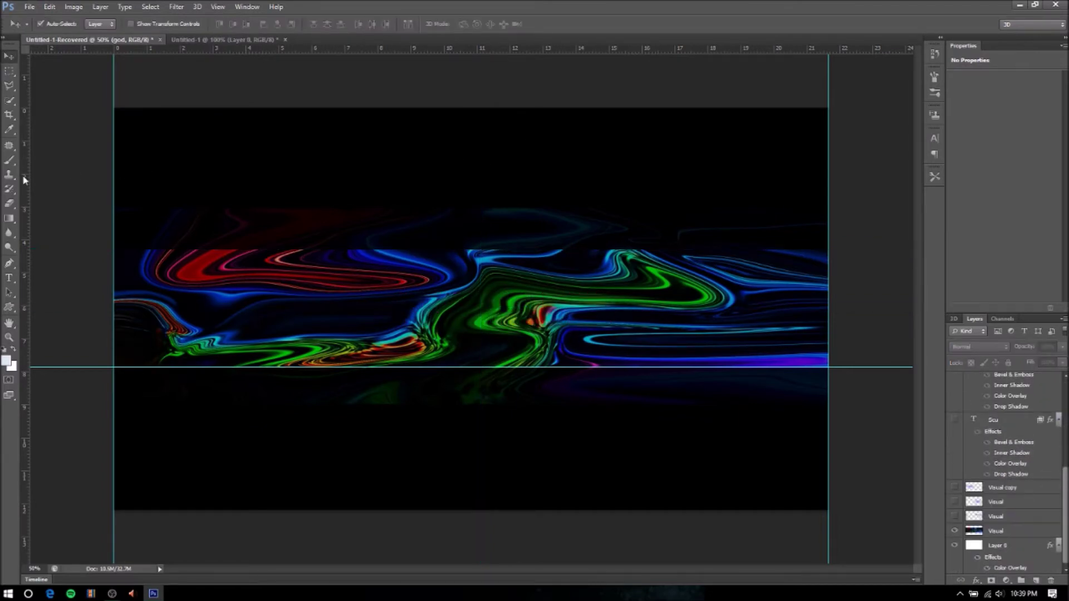
# - Copy the swirl layer into the square and shrink the SCU text slightly
pyautogui.moveTo(808, 295); pyautogui.dragTo(471, 309)
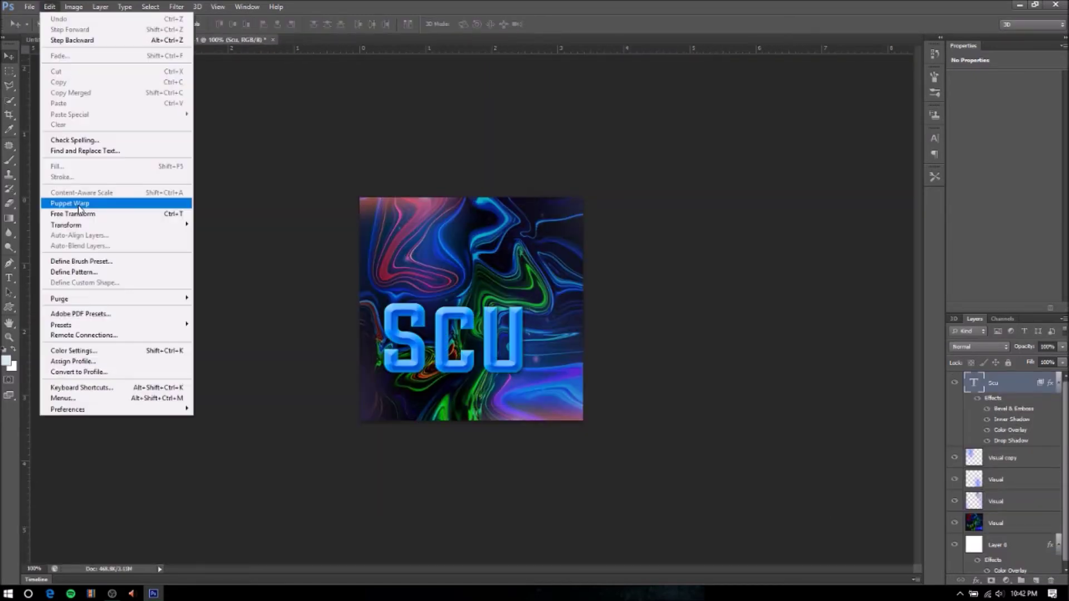
pyautogui.click(79, 214)
pyautogui.moveTo(537, 400); pyautogui.dragTo(498, 380)
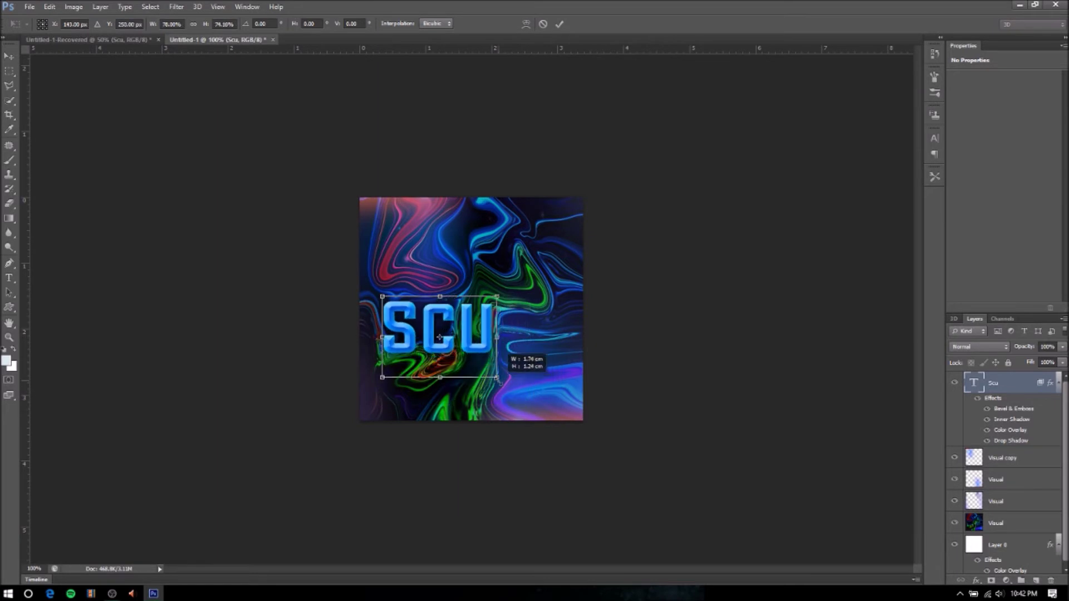
pyautogui.press('Return')
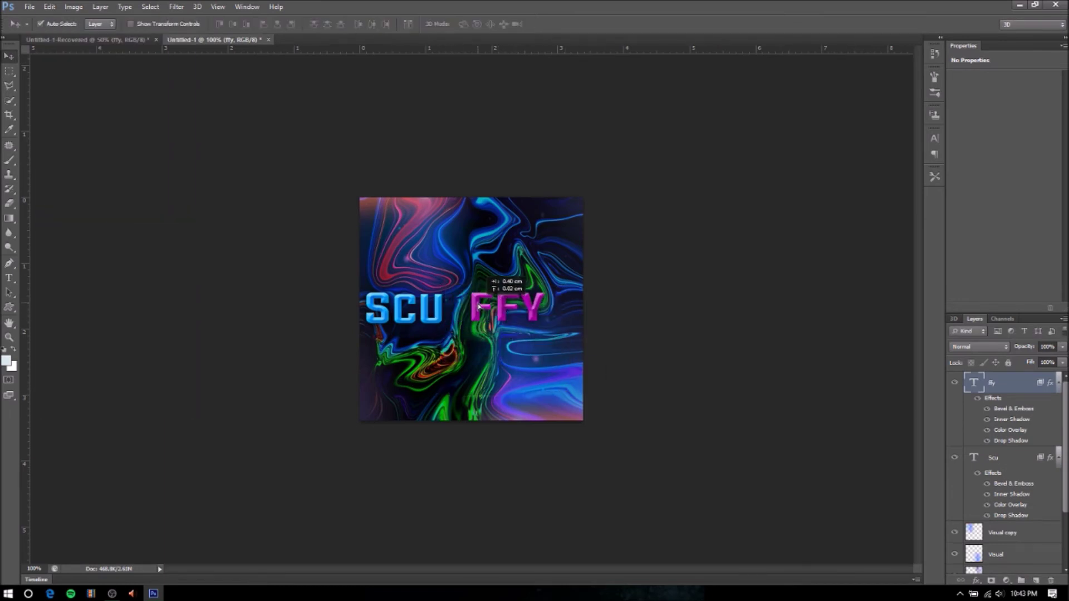
# - Place FFY beside SCU to spell SCUFFY, then shrink THA and move it underneath
pyautogui.moveTo(479, 301); pyautogui.dragTo(473, 264)
pyautogui.click(50, 7)
pyautogui.click(61, 205)
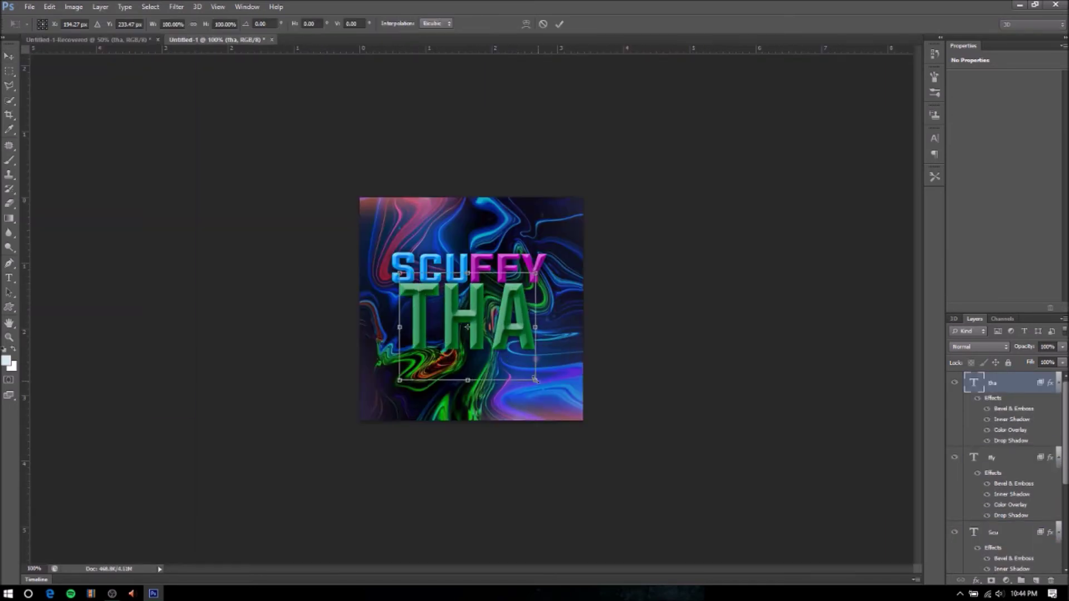
pyautogui.moveTo(535, 379); pyautogui.dragTo(485, 336)
pyautogui.moveTo(457, 302); pyautogui.dragTo(480, 311)
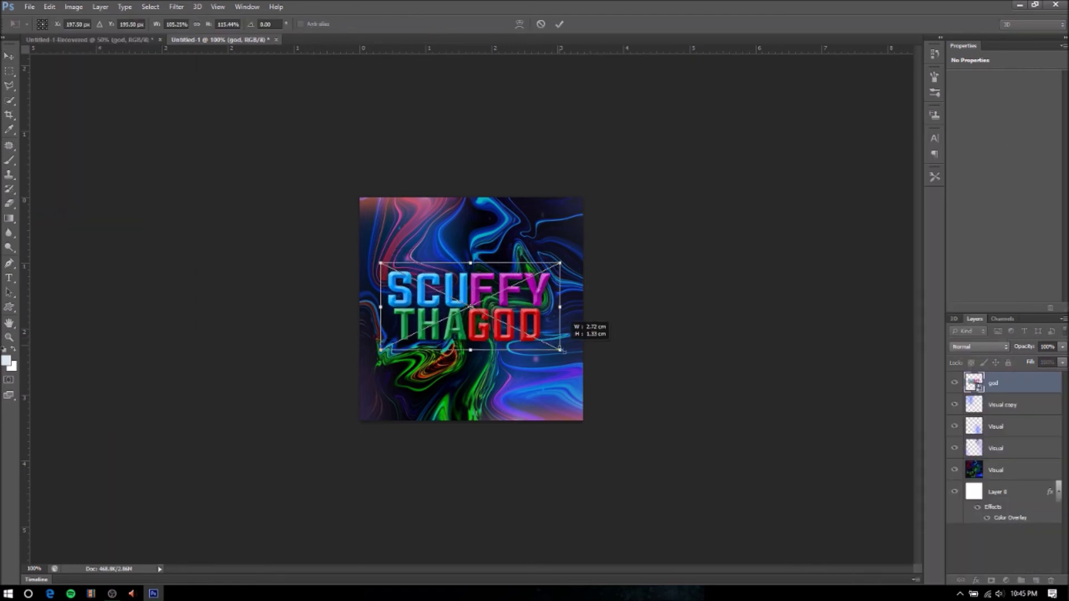
# - Enlarge the stacked avatar text slightly and browse the available fonts
pyautogui.moveTo(562, 351); pyautogui.dragTo(579, 363)
pyautogui.doubleClick(481, 298)
pyautogui.click(50, 7)
pyautogui.click(73, 213)
pyautogui.press('Return')
pyautogui.press('t')
pyautogui.click(49, 7)
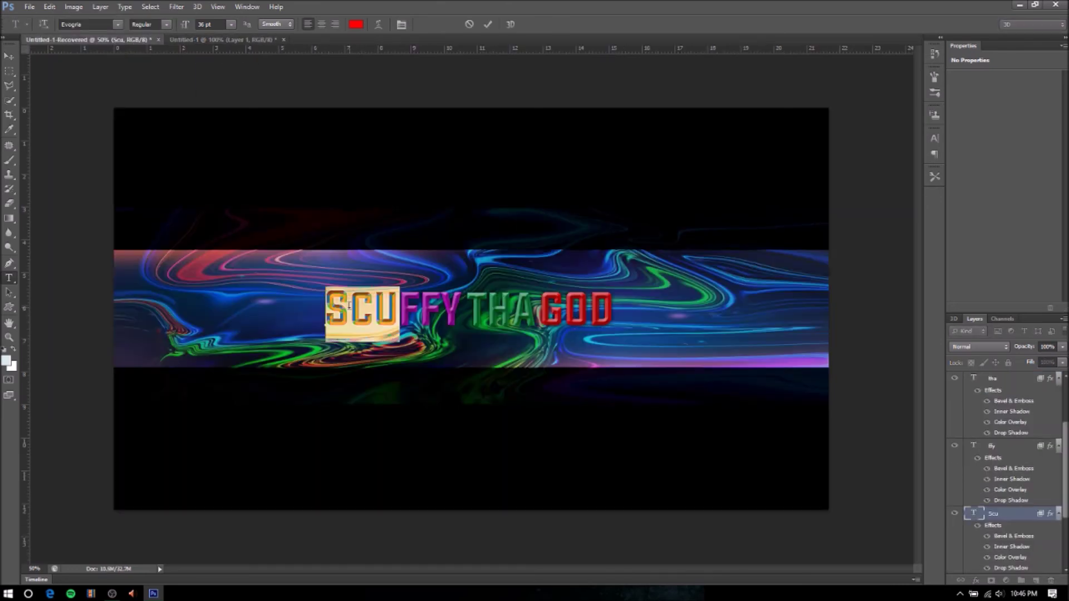
pyautogui.click(117, 24)
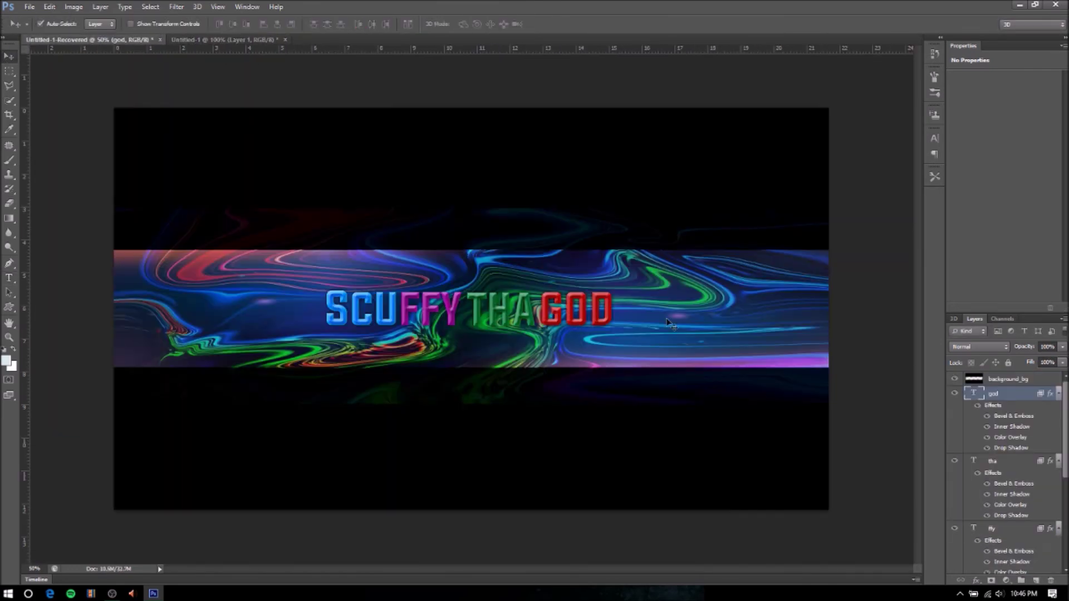
pyautogui.click(195, 40)
# - Save the square avatar as a JPEG with the default quality settings
pyautogui.click(30, 7)
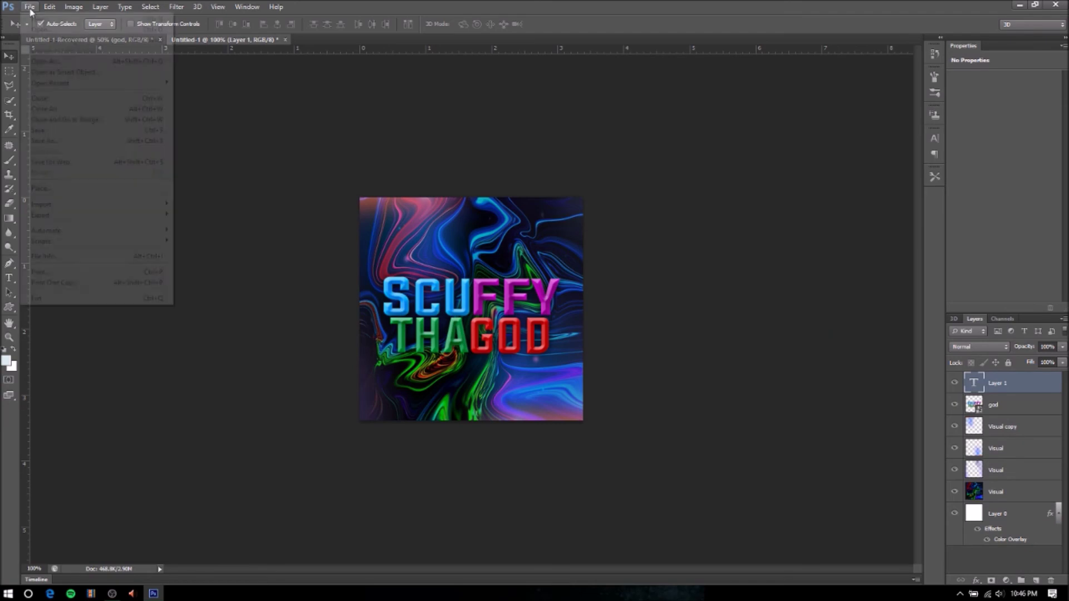
pyautogui.click(51, 154)
pyautogui.click(430, 236)
pyautogui.click(371, 313)
pyautogui.click(521, 222)
pyautogui.click(440, 100)
# - Close the avatar document and begin re-saving the banner under a new name
pyautogui.click(83, 39)
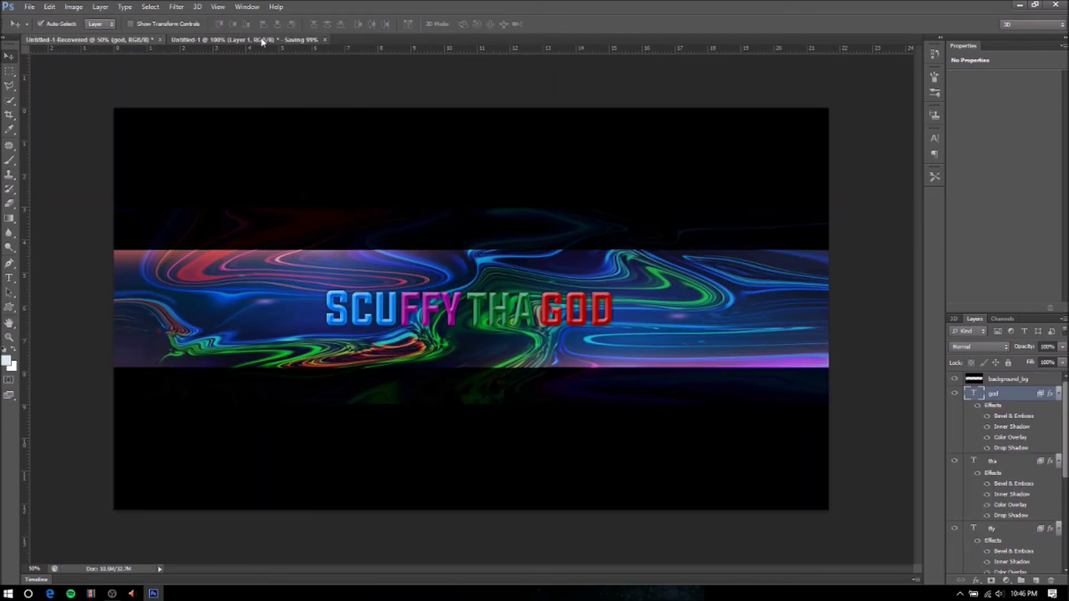
pyautogui.click(285, 39)
pyautogui.click(549, 222)
pyautogui.click(30, 7)
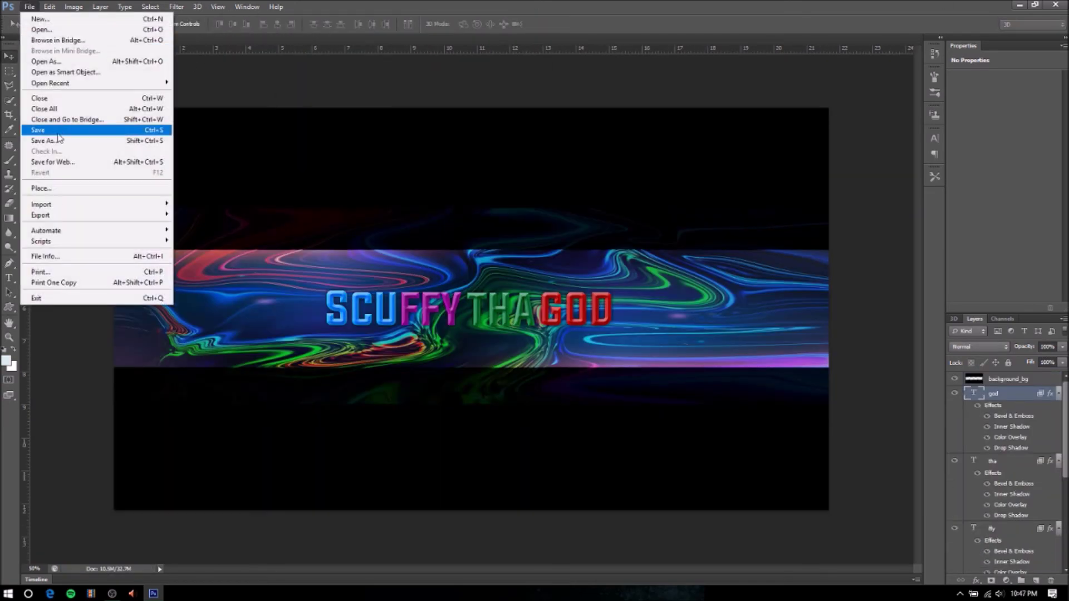